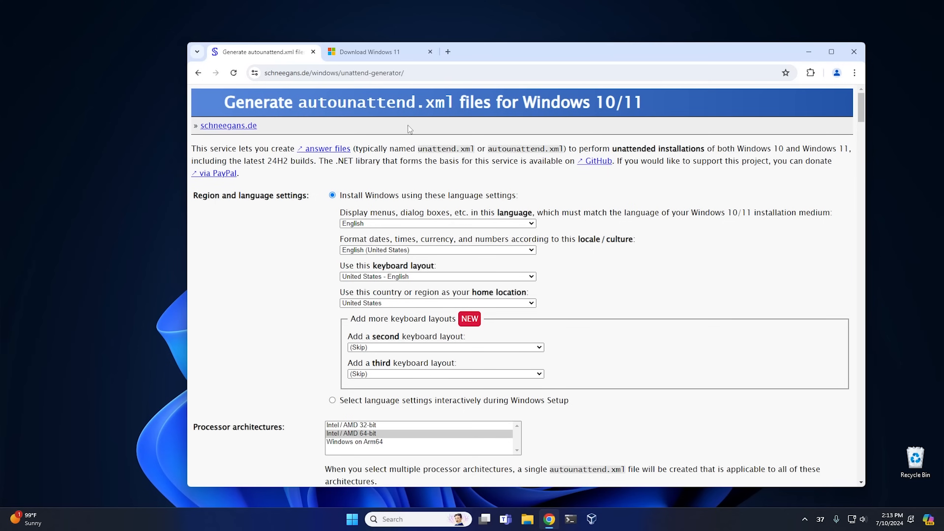
Step: Select Intel / AMD 64-bit as the processor architecture for the answer file
scroll(303, 225, down, 15)
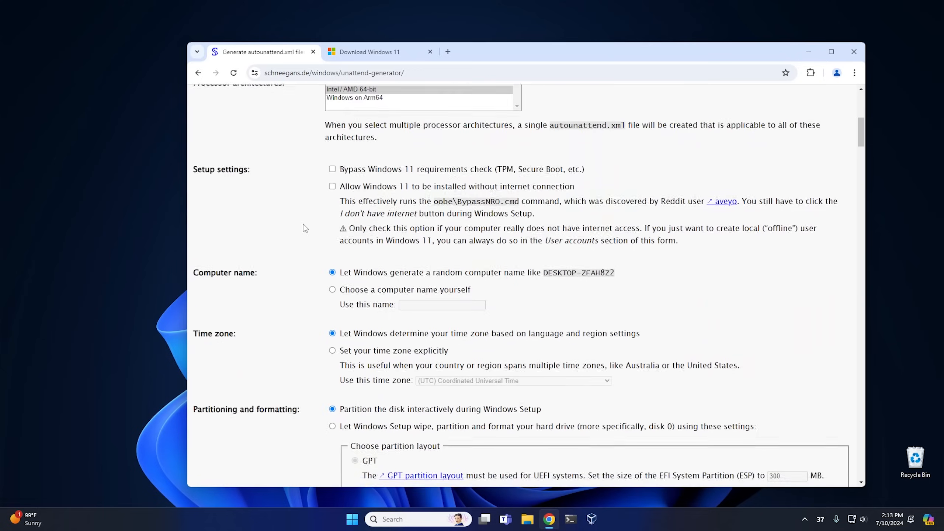
drag(861, 143, 863, 112)
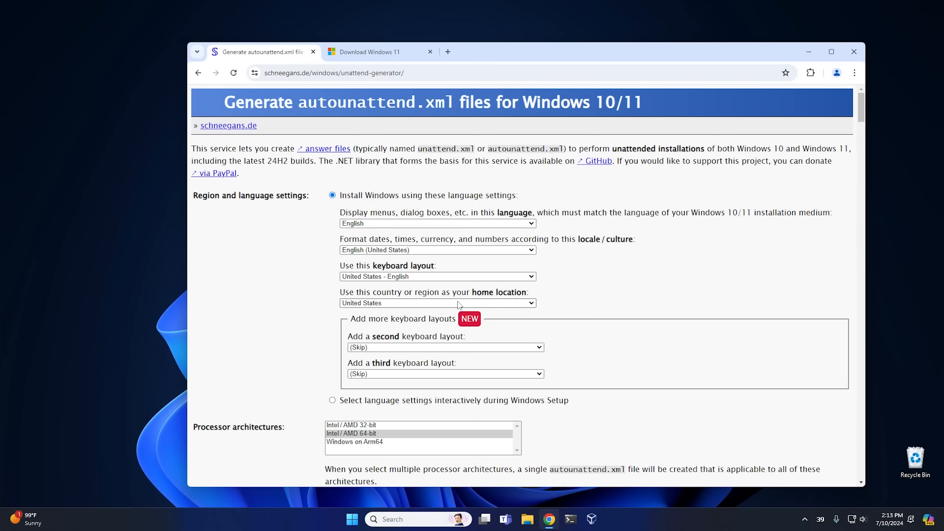
scroll(310, 304, down, 2)
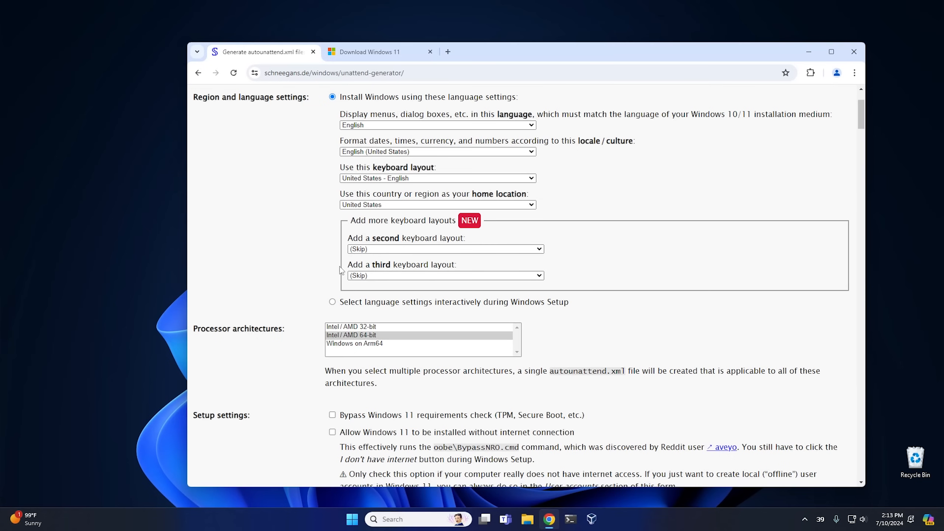
scroll(291, 263, down, 3)
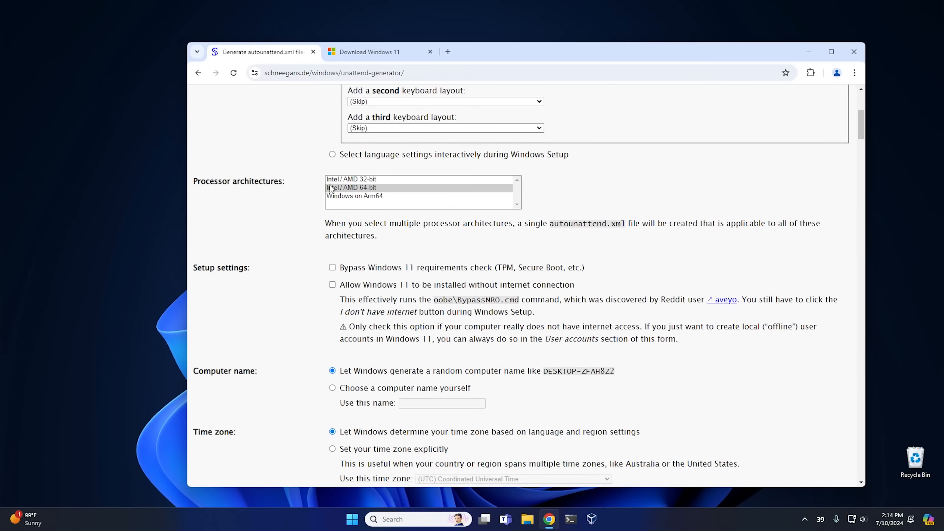
click(353, 191)
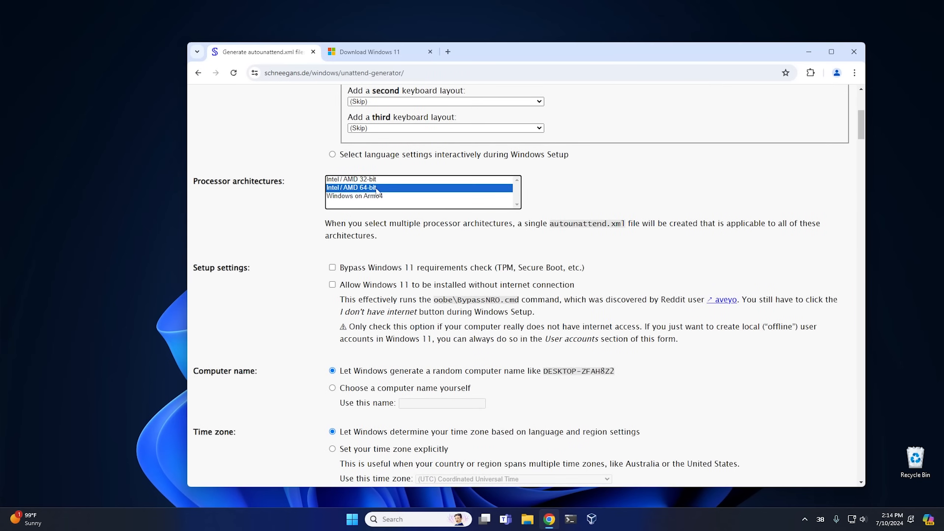
key(Up)
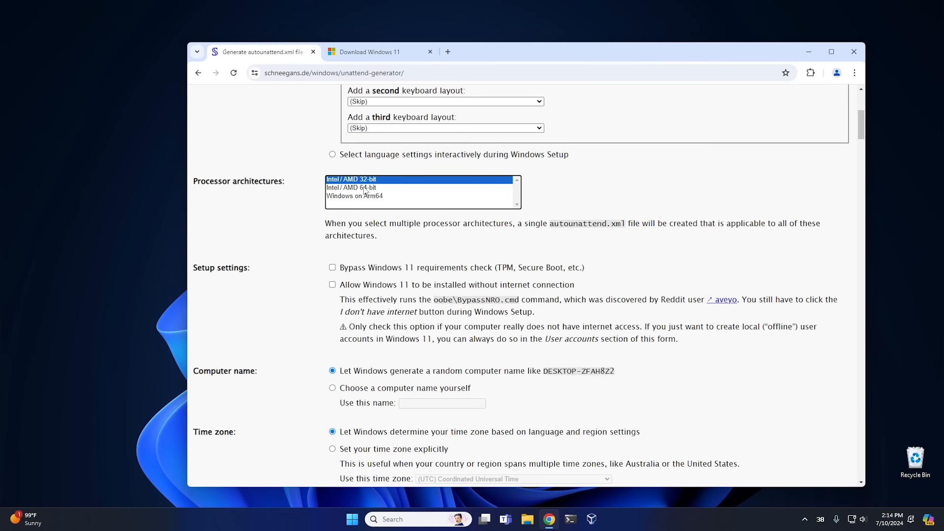
key(Down)
key(Down)
key(Up)
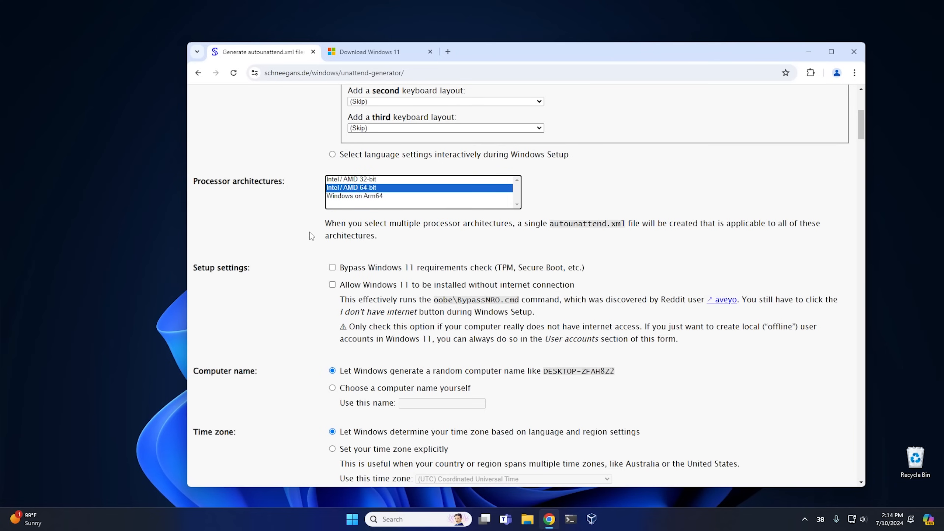
Step: Enable bypassing the Windows 11 requirements check and allow Windows 11 to be installed without an internet connection
scroll(309, 246, down, 2)
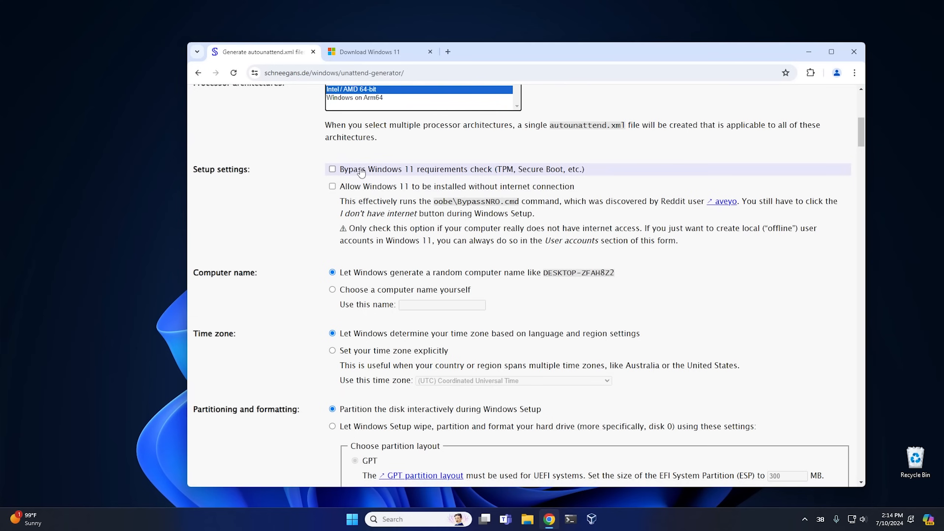
click(332, 170)
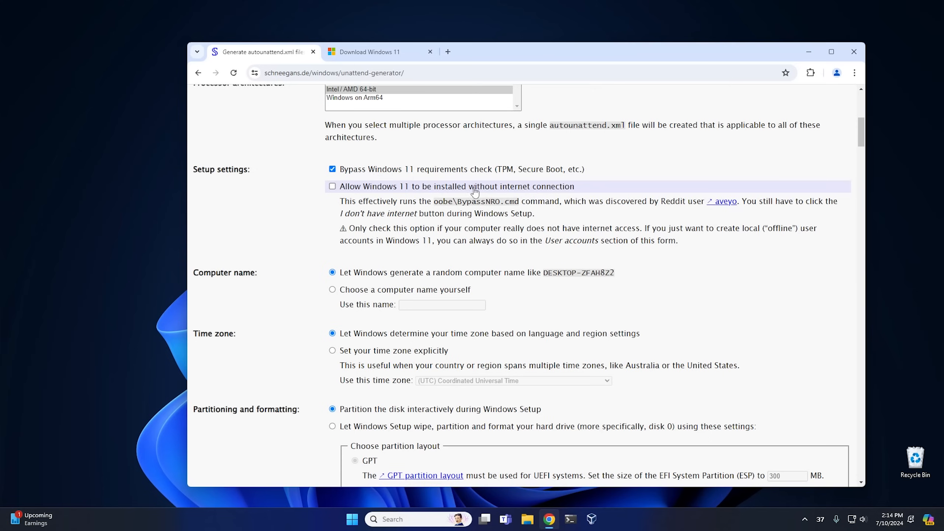
click(349, 189)
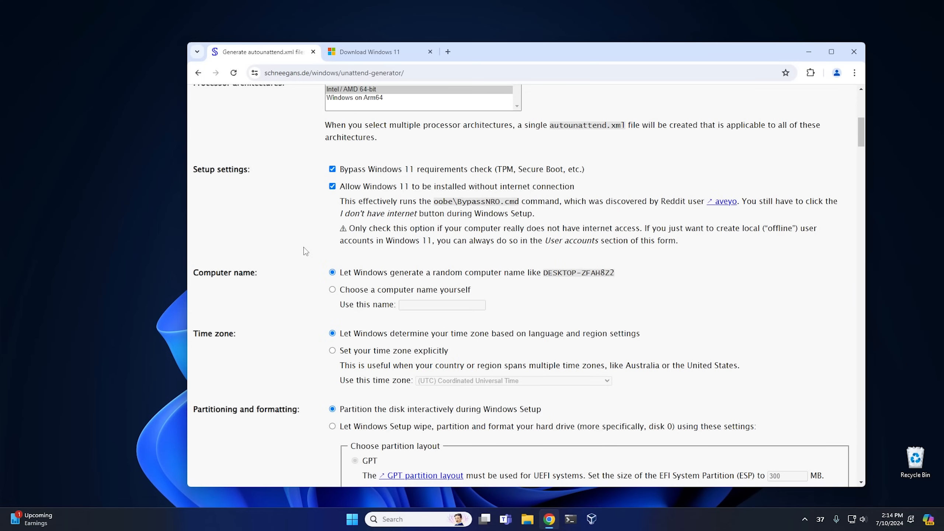
Step: Set the computer name option so that Windows generates a random name
scroll(304, 248, down, 2)
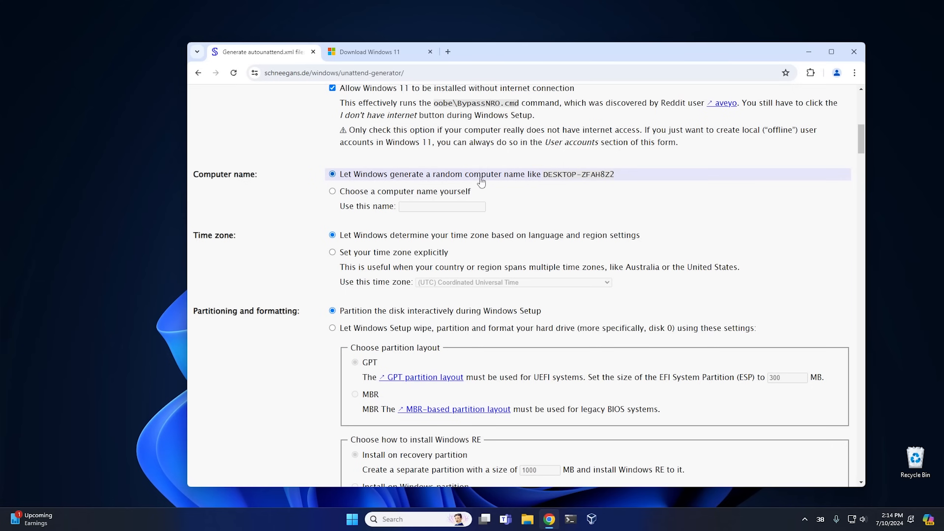
click(363, 197)
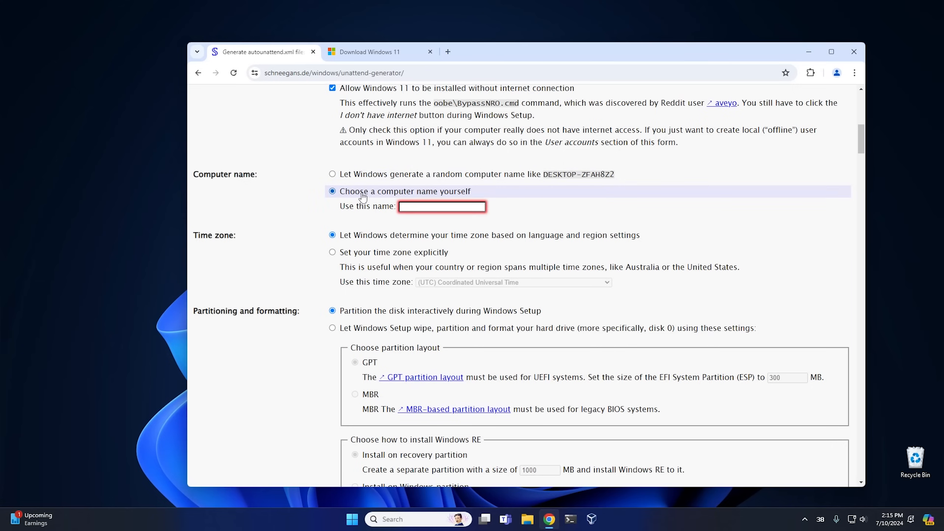
click(352, 177)
Step: Choose to let Windows Setup wipe, partition and format disk 0, using the GPT layout
scroll(305, 236, down, 1)
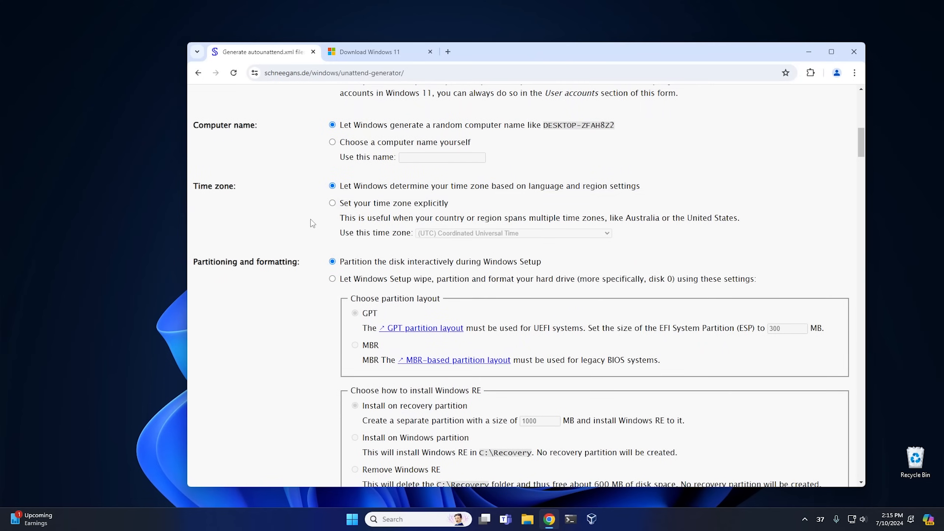
scroll(311, 224, up, 8)
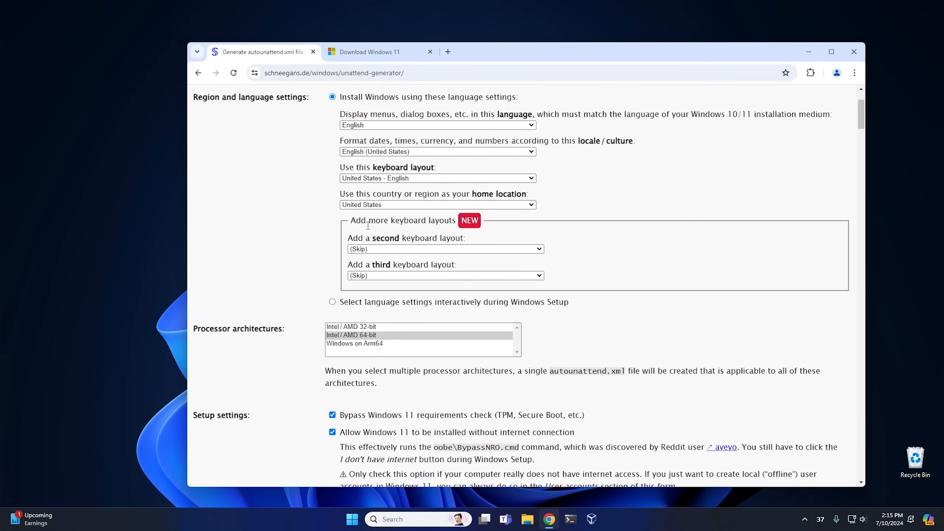
scroll(355, 217, down, 10)
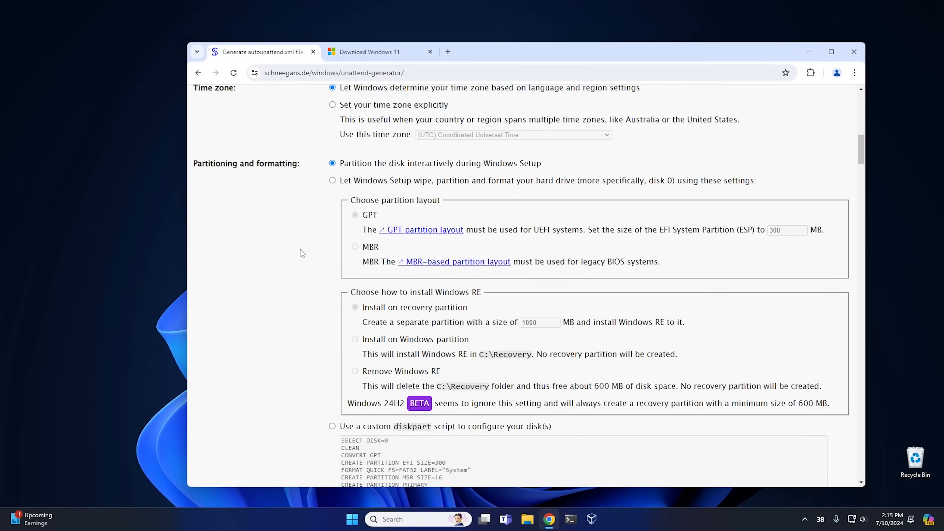
scroll(300, 250, up, 2)
scroll(300, 249, down, 2)
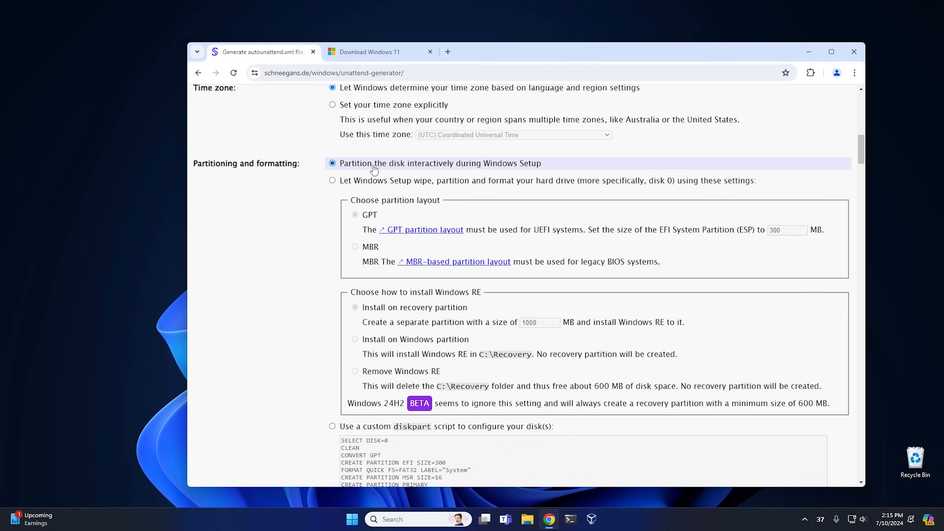
click(360, 182)
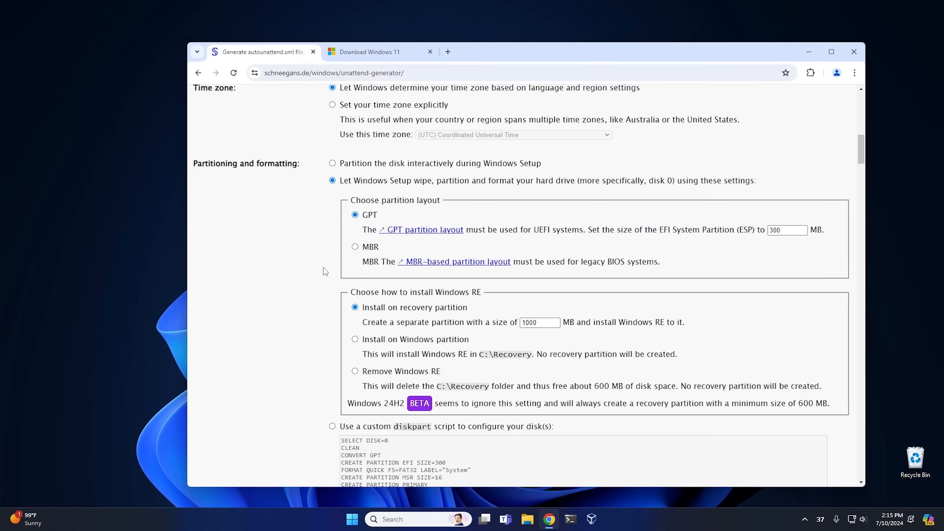
Step: Set the size of the separate Windows RE recovery partition to 1024 MB
scroll(322, 271, down, 4)
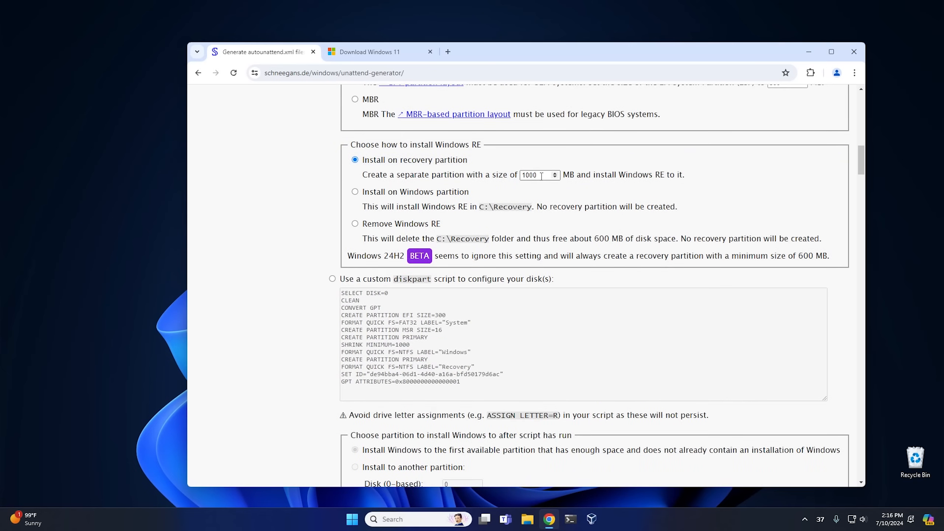
drag(541, 177, 516, 174)
text(1024)
scroll(307, 234, down, 3)
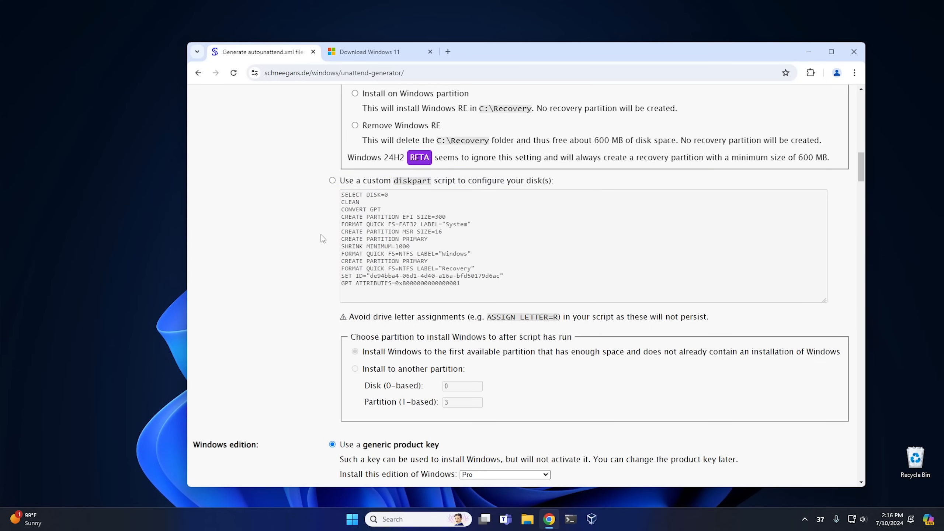
scroll(313, 205, up, 2)
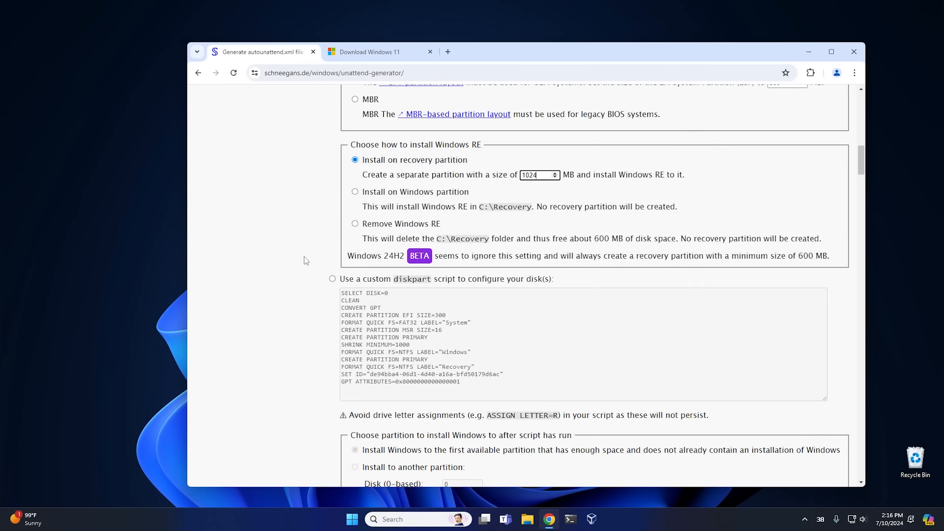
Step: Choose Pro as the Windows edition to install with the generic product key
scroll(306, 260, down, 8)
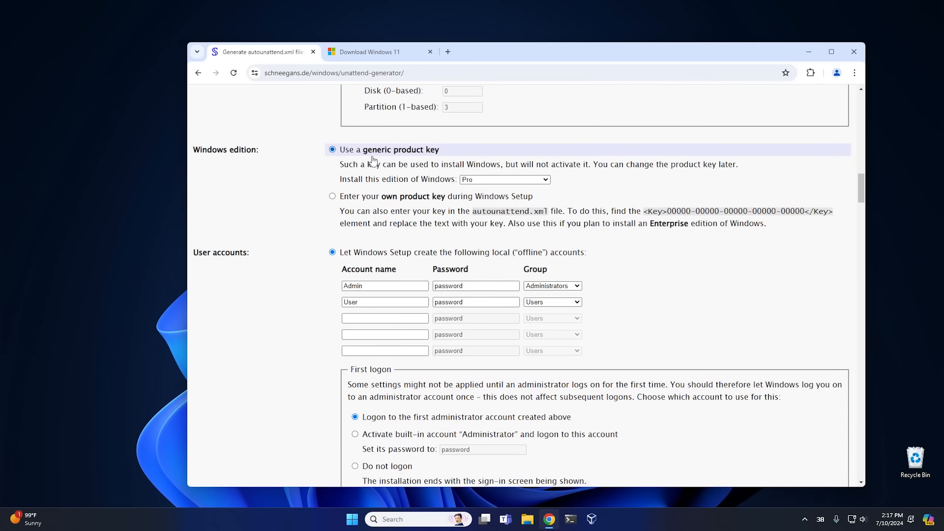
click(492, 184)
click(483, 220)
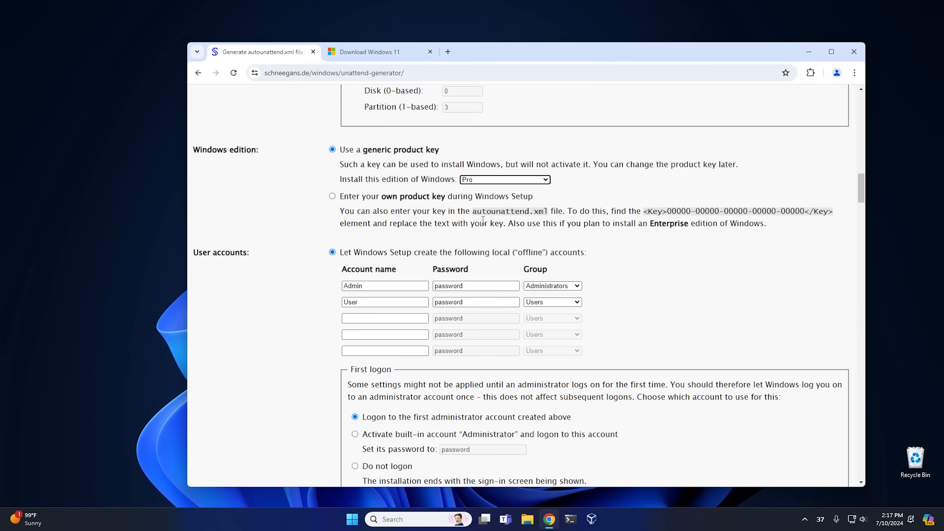
click(474, 181)
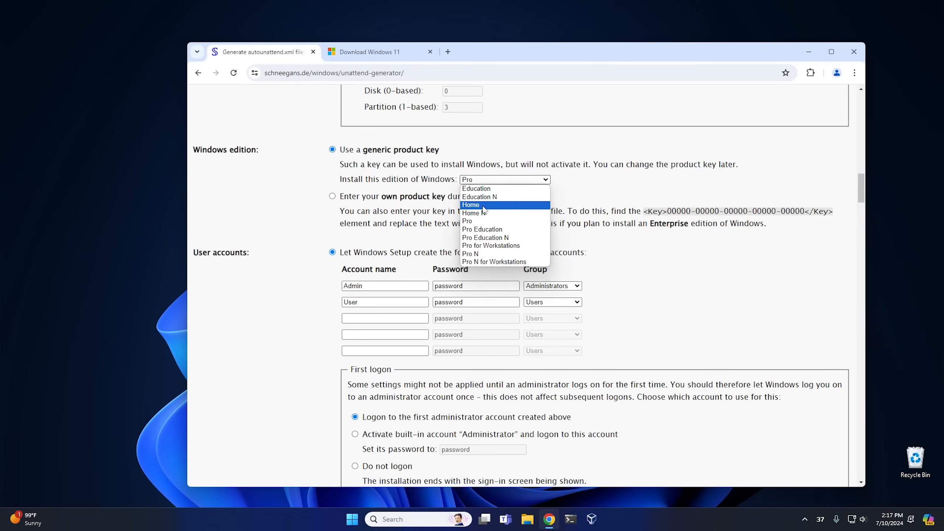
click(473, 222)
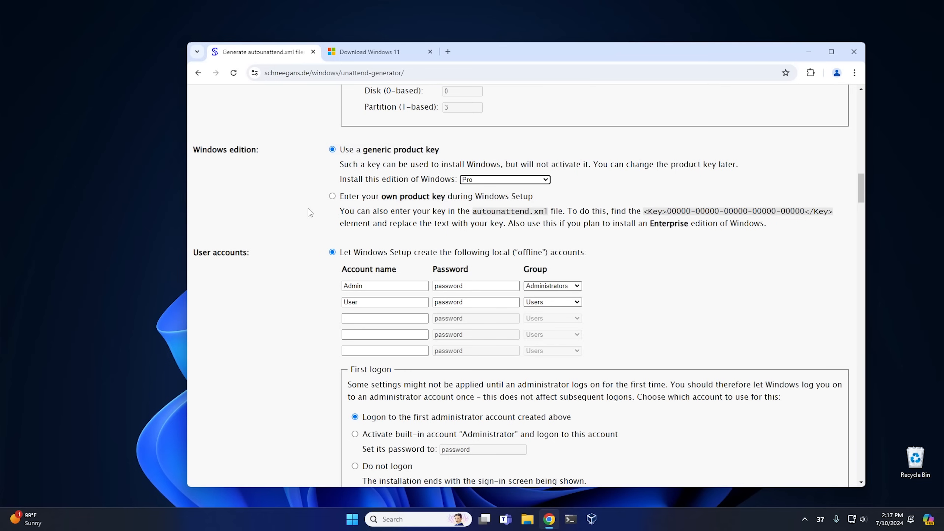
Step: Replace the name of the first local administrator account with the owner's first name
scroll(301, 240, down, 2)
scroll(300, 239, down, 2)
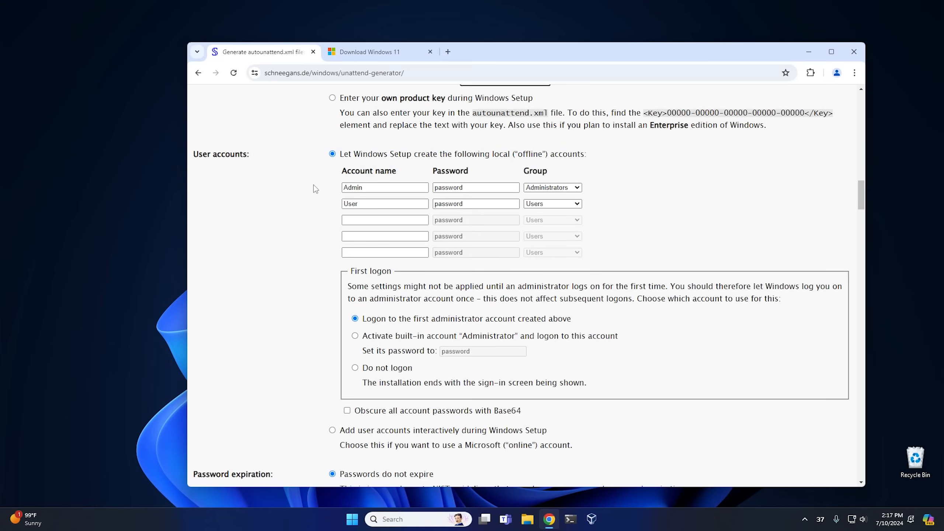
drag(368, 187, 340, 187)
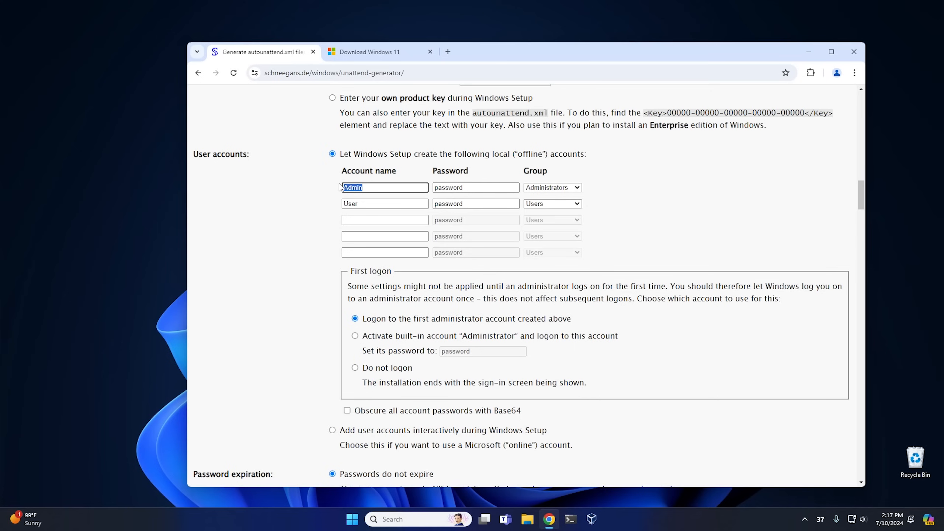
text(Rich)
Step: Clear the administrator account's password and remove the second local account, "User"
click(478, 188)
drag(477, 187, 430, 187)
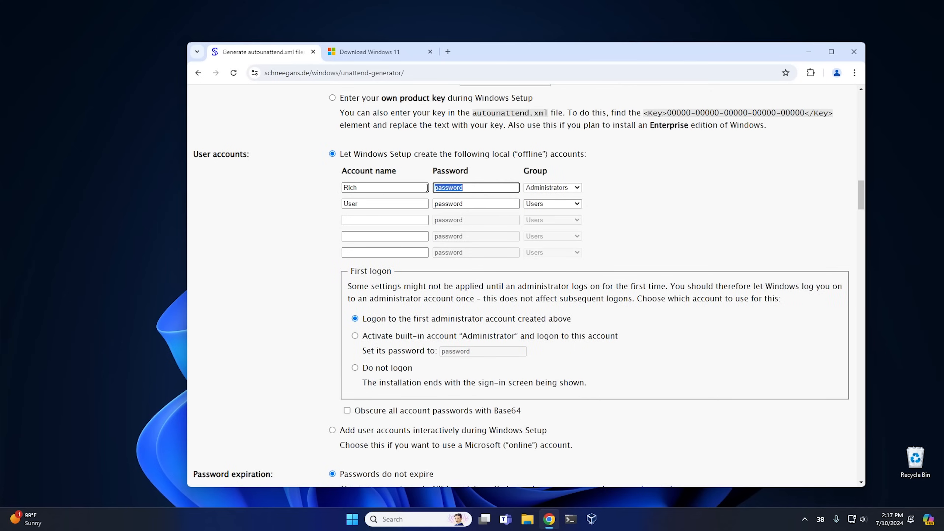
key(BackSpace)
drag(378, 204, 344, 200)
key(BackSpace)
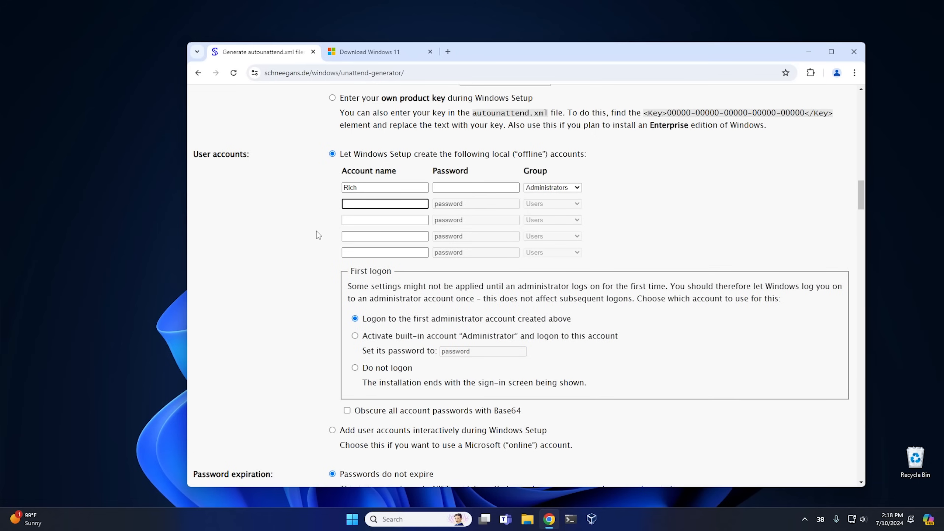
Step: Review the first logon, password expiration, account lockout and optimization options
scroll(317, 234, down, 4)
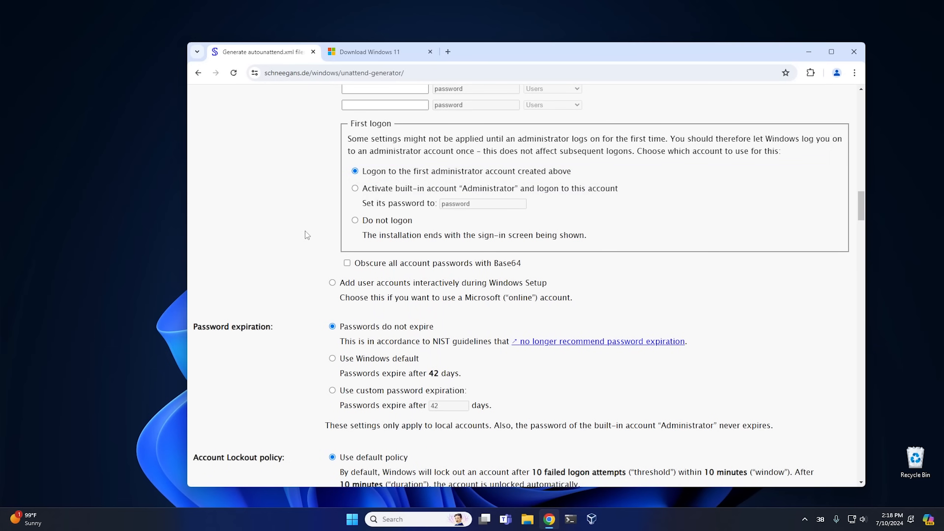
scroll(305, 235, down, 4)
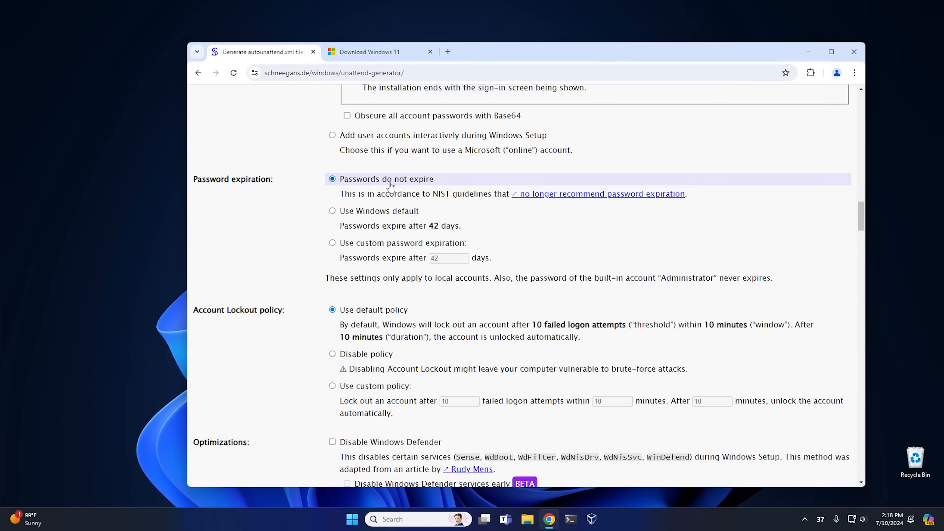
scroll(300, 227, down, 4)
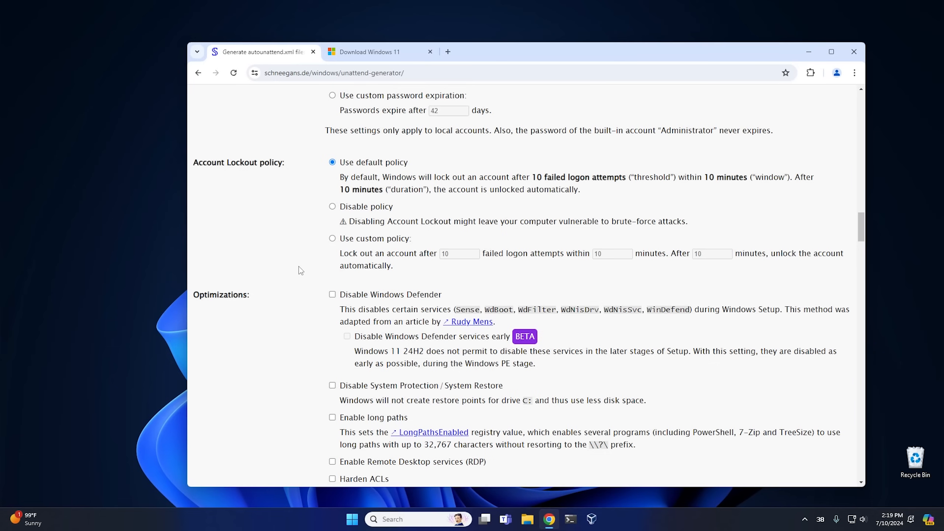
scroll(299, 267, down, 4)
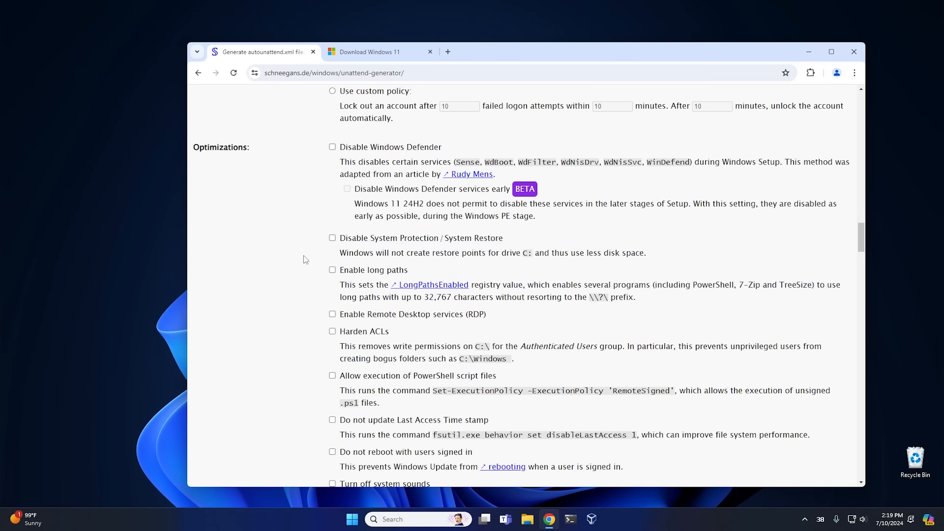
scroll(304, 257, down, 1)
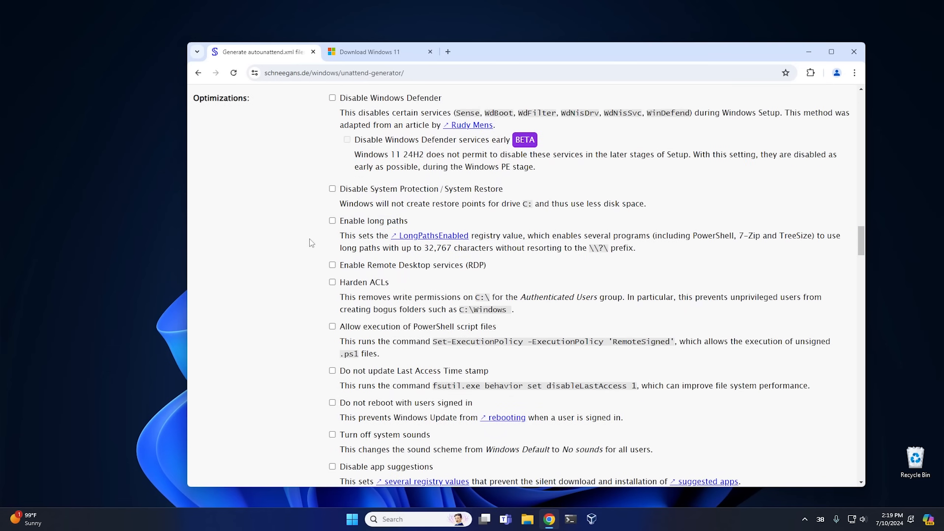
scroll(310, 239, down, 1)
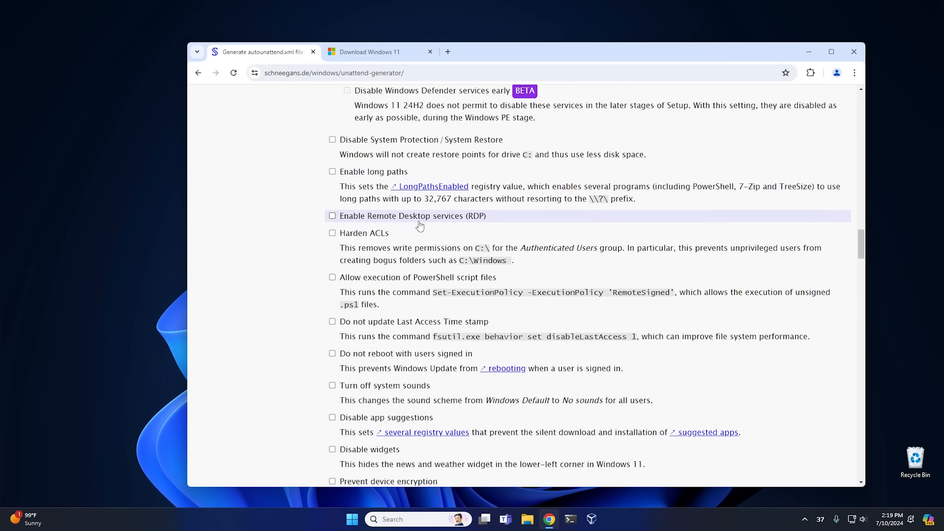
scroll(301, 301, down, 2)
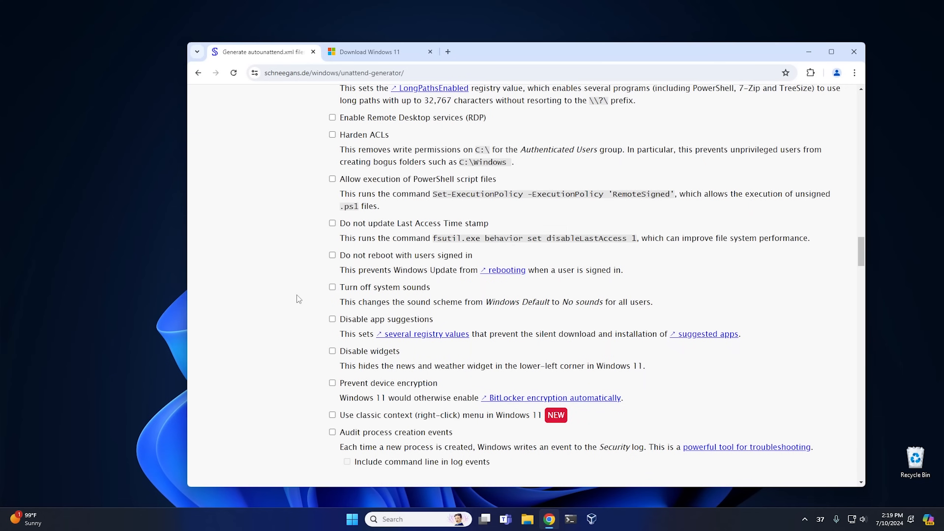
Step: Choose to disable widgets and app suggestions, prevent device encryption, and use the classic context menu in Windows 11
scroll(298, 299, down, 2)
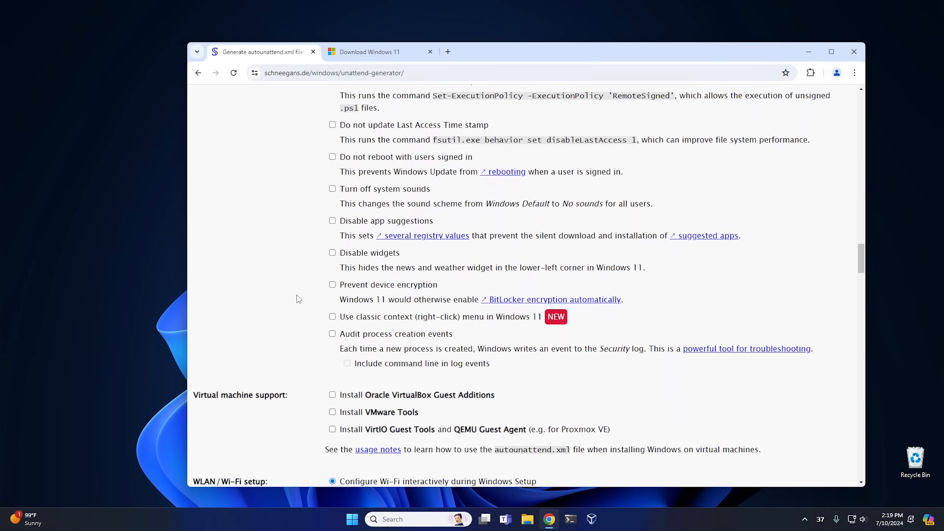
click(333, 257)
click(332, 286)
click(353, 322)
click(365, 223)
Step: Include the installation of Oracle VirtualBox Guest Additions and skip the Wi-Fi configuration
scroll(284, 257, down, 5)
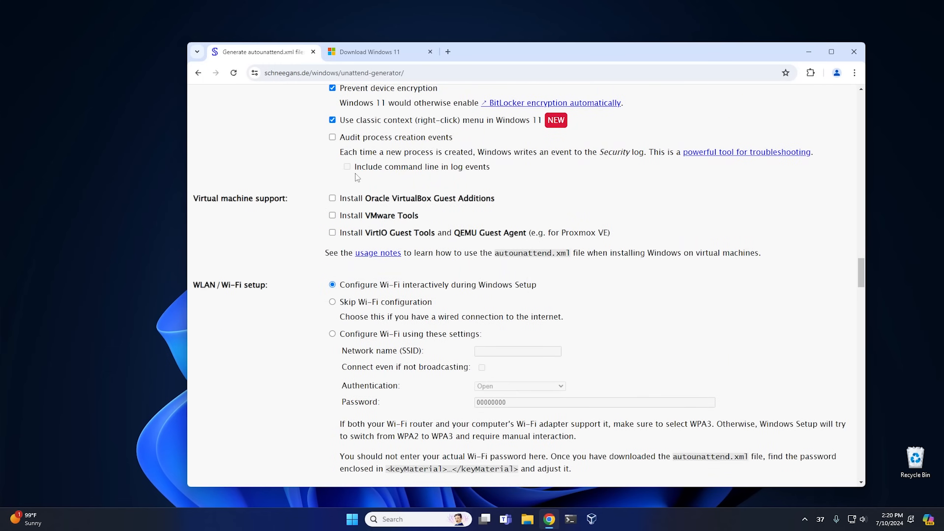
click(369, 200)
scroll(305, 281, down, 3)
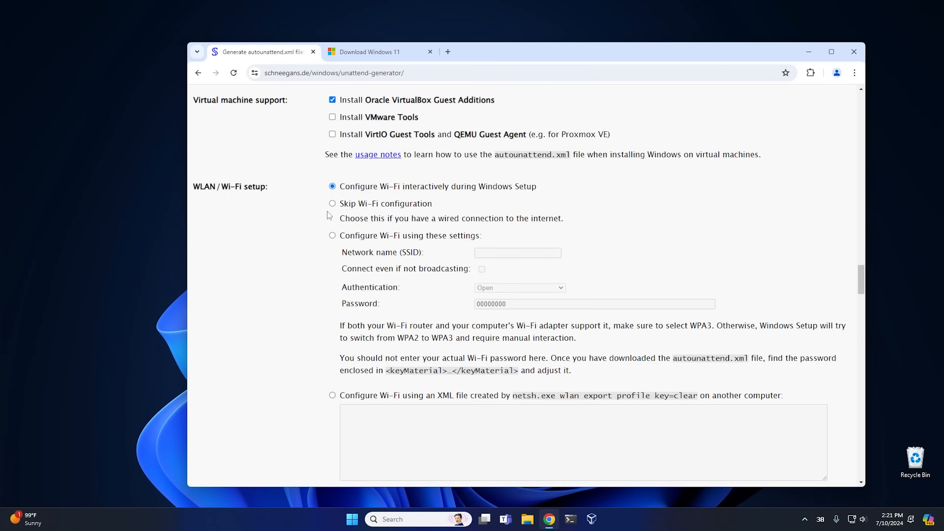
click(367, 209)
Step: Mark Copilot, OneDrive, Clipchamp, Cortana, Bing Search and Feedback Hub as bloatware for removal during Windows Setup
scroll(309, 246, down, 6)
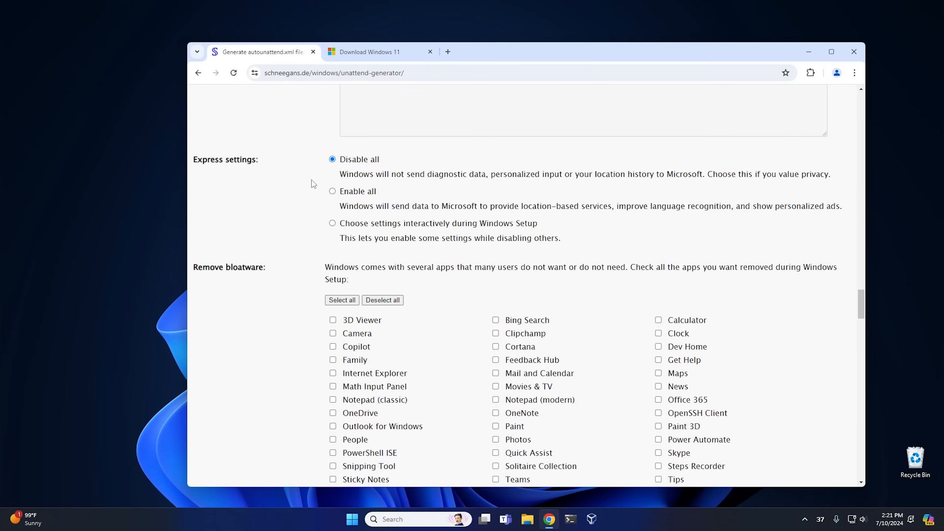
scroll(314, 183, down, 4)
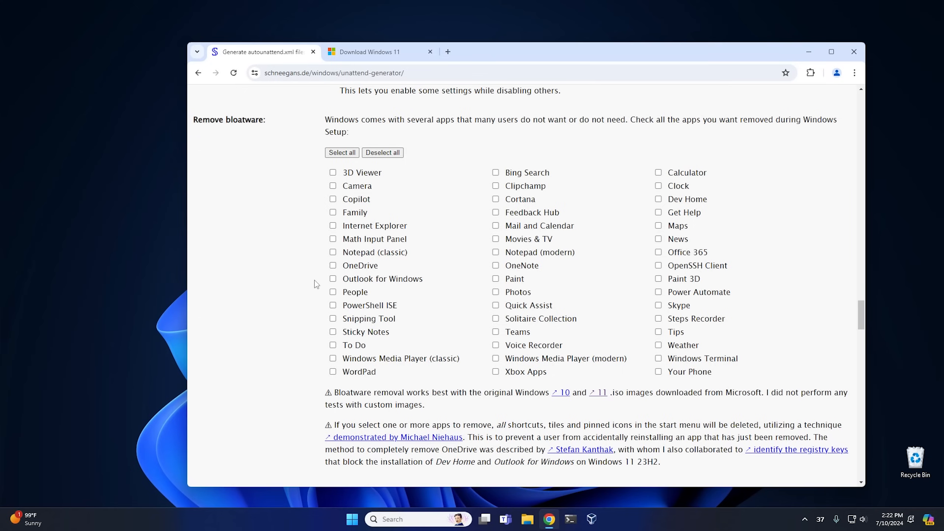
click(333, 203)
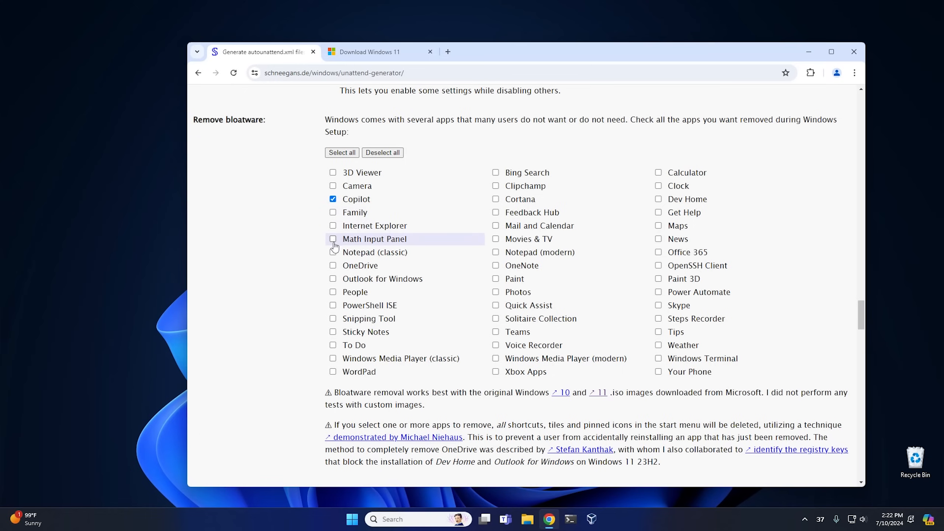
click(334, 268)
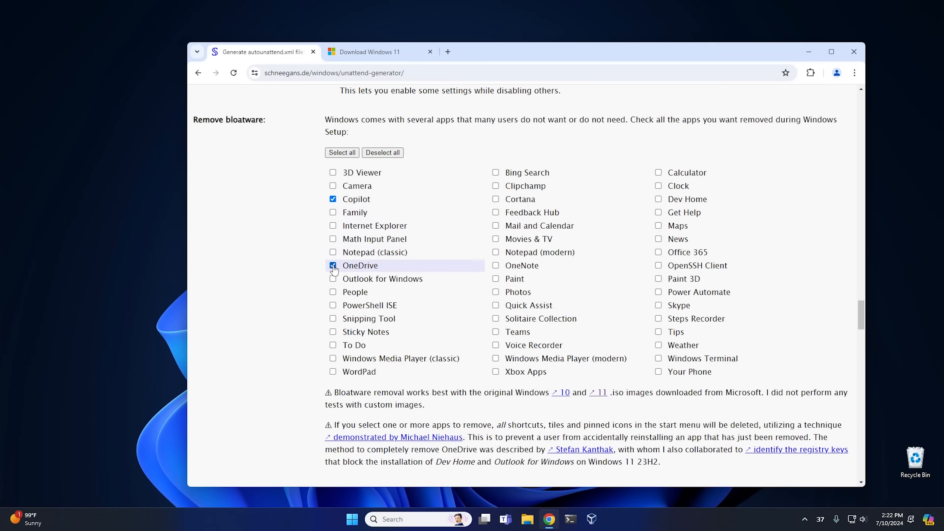
click(497, 187)
click(497, 201)
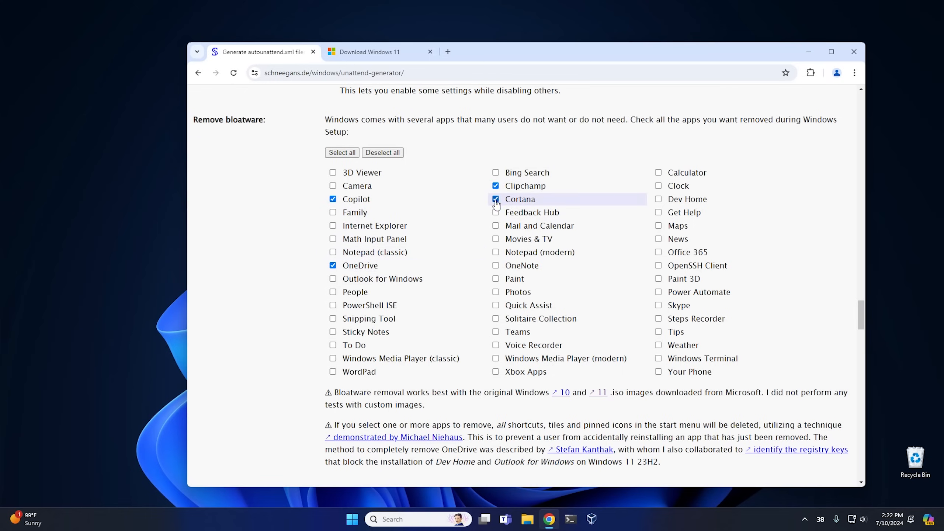
click(496, 173)
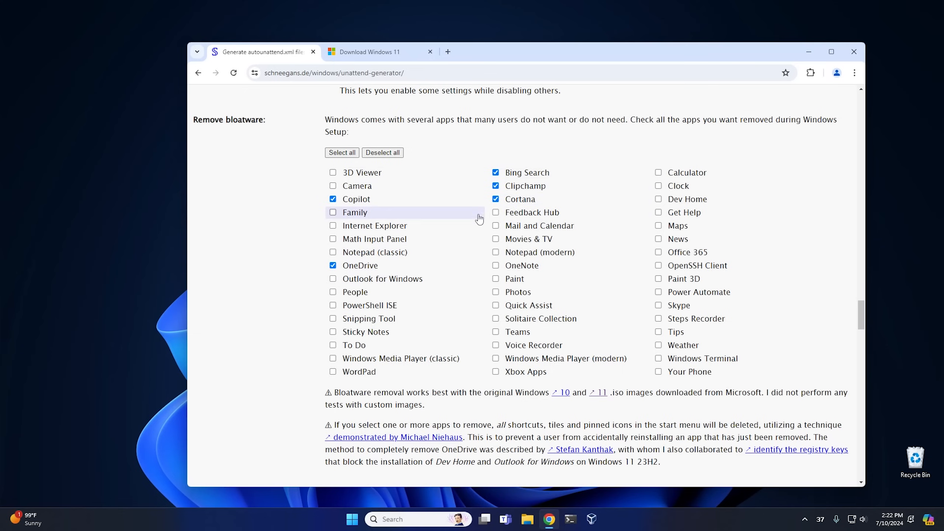
click(495, 213)
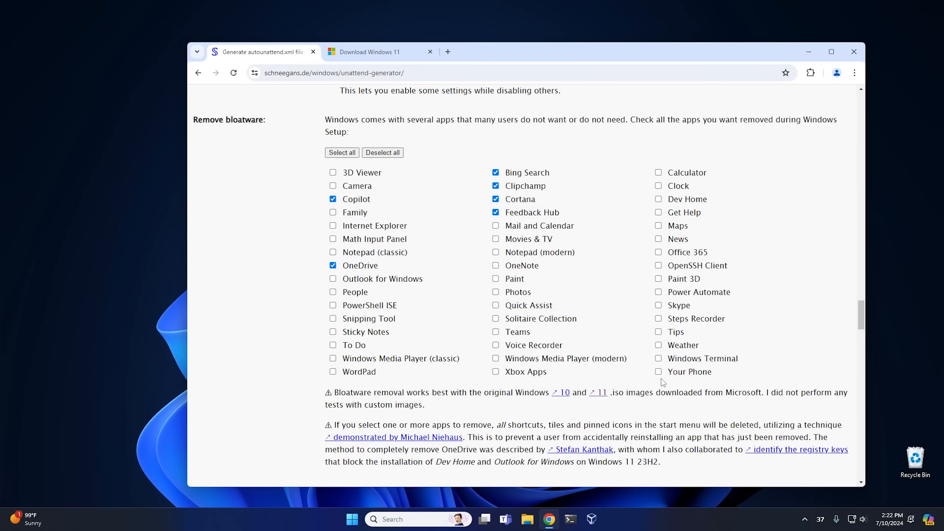
Step: Add News, Office 365, Teams, Xbox Apps and Skype to the bloatware marked for removal
click(659, 240)
click(659, 253)
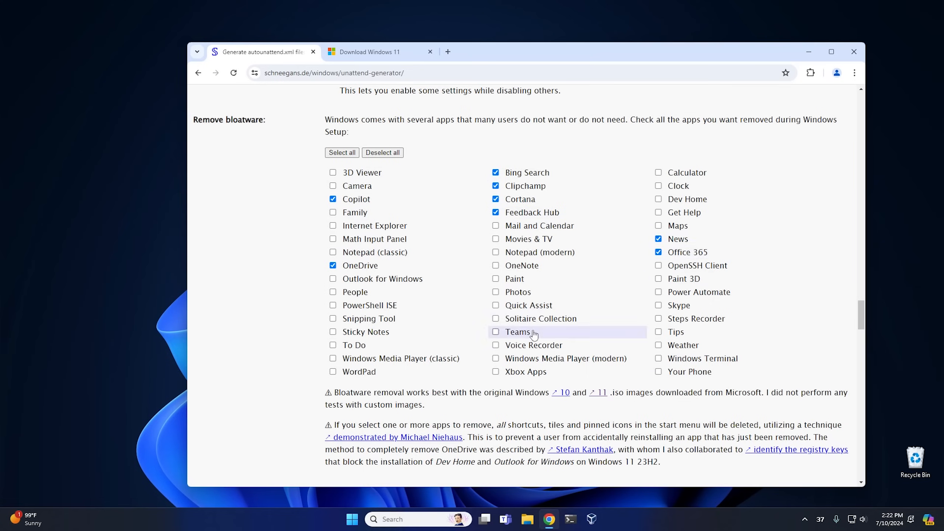
click(497, 332)
click(497, 372)
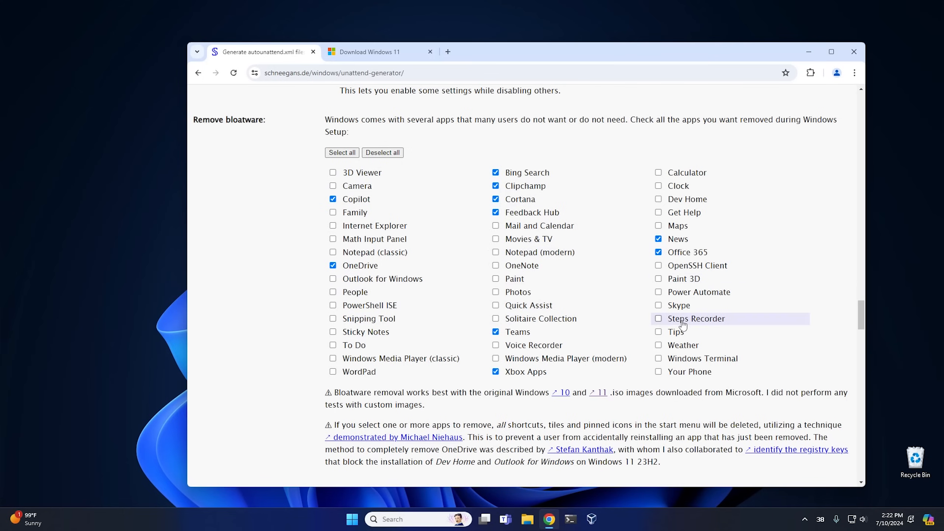
click(658, 306)
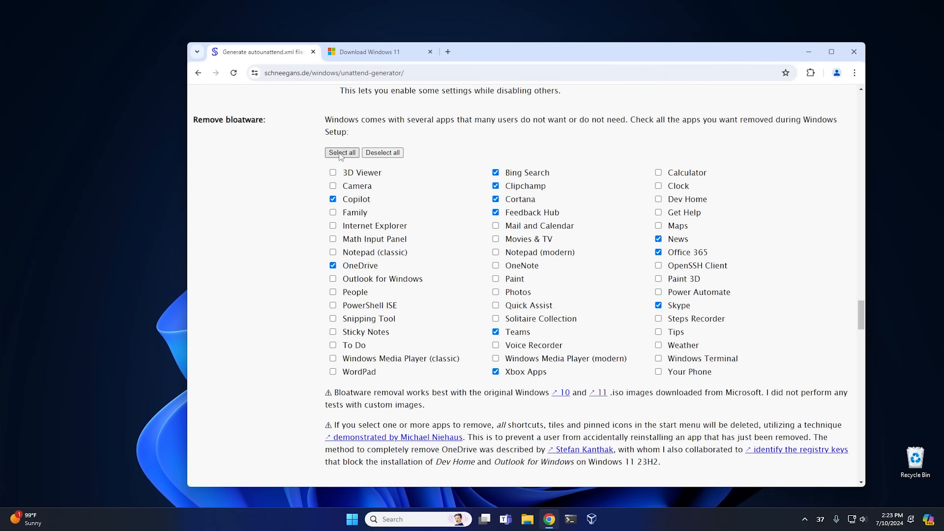
Step: Read the bloatware removal notes and look at the pinned icons in the Windows Start menu
scroll(286, 242, down, 3)
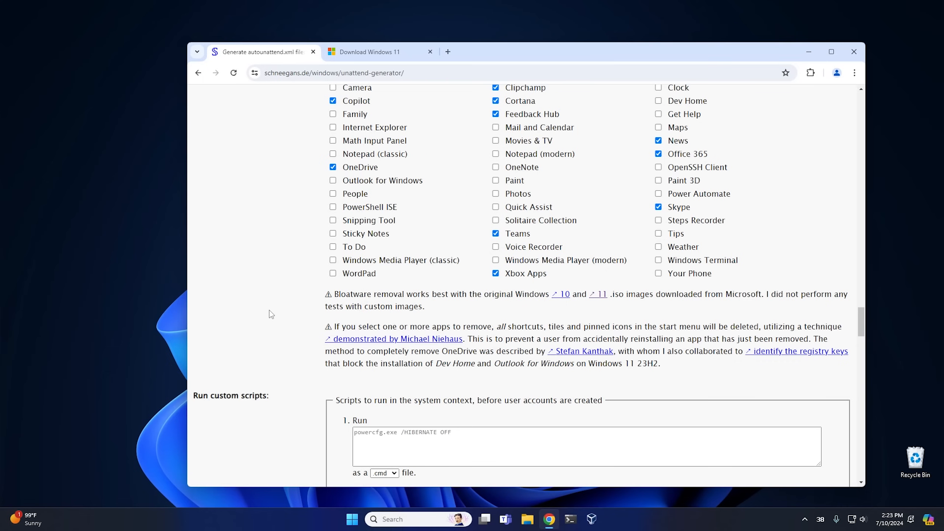
scroll(269, 310, down, 1)
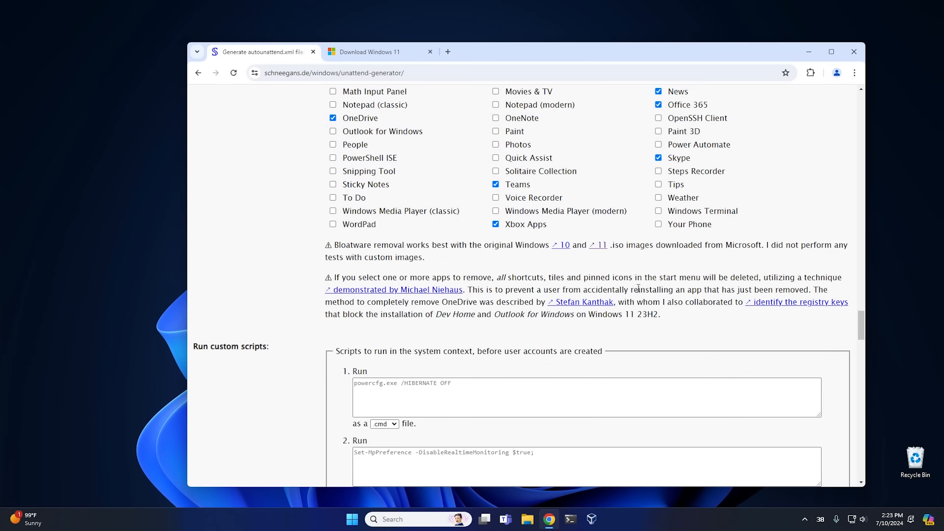
click(353, 519)
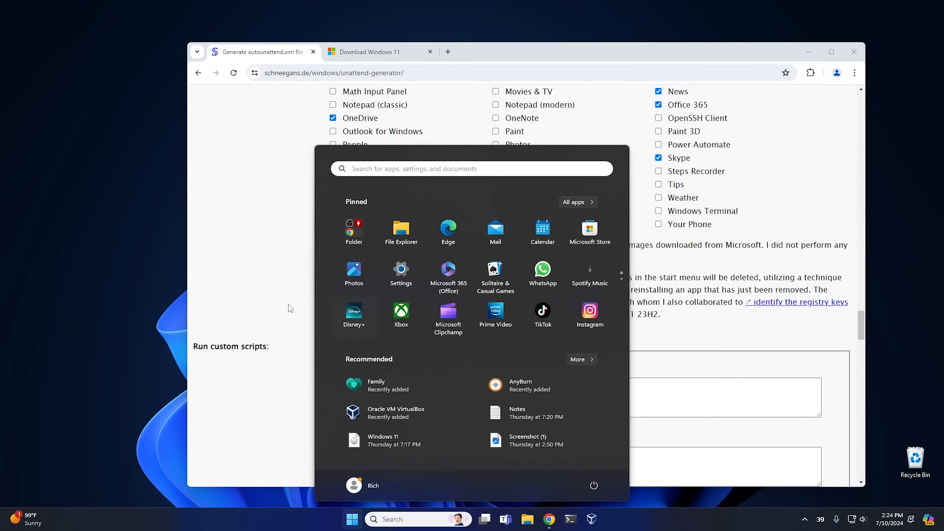
click(270, 304)
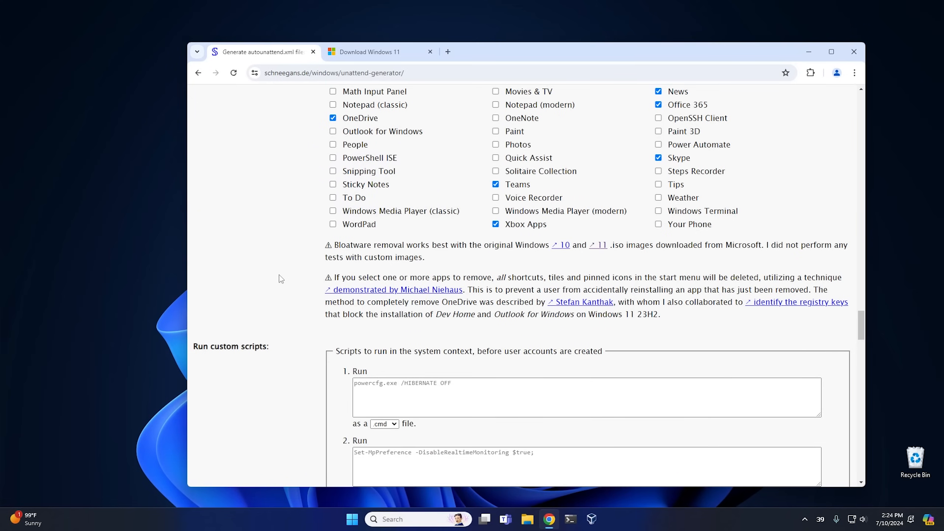
click(352, 521)
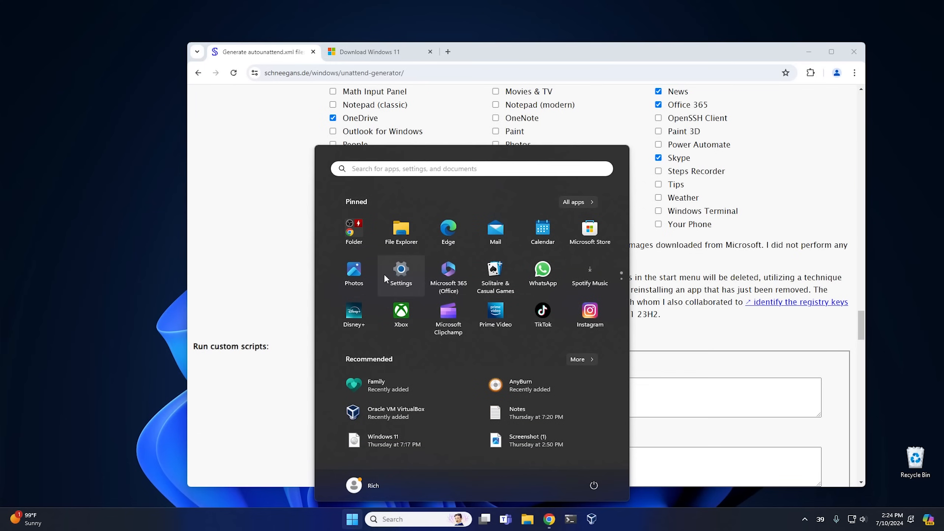
click(280, 269)
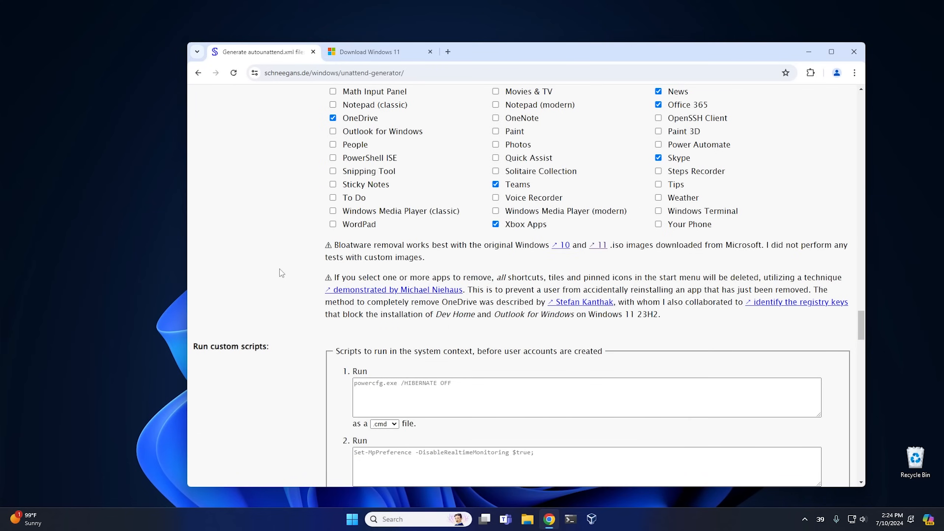
Step: Review the custom script, Windows Defender Application Control and component placeholder options through to the form's submission section
scroll(280, 270, down, 3)
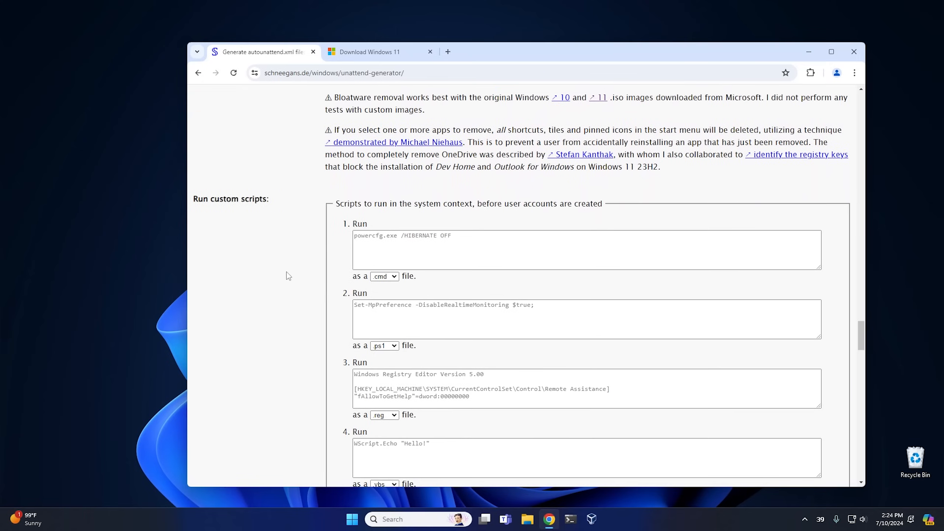
scroll(288, 276, down, 2)
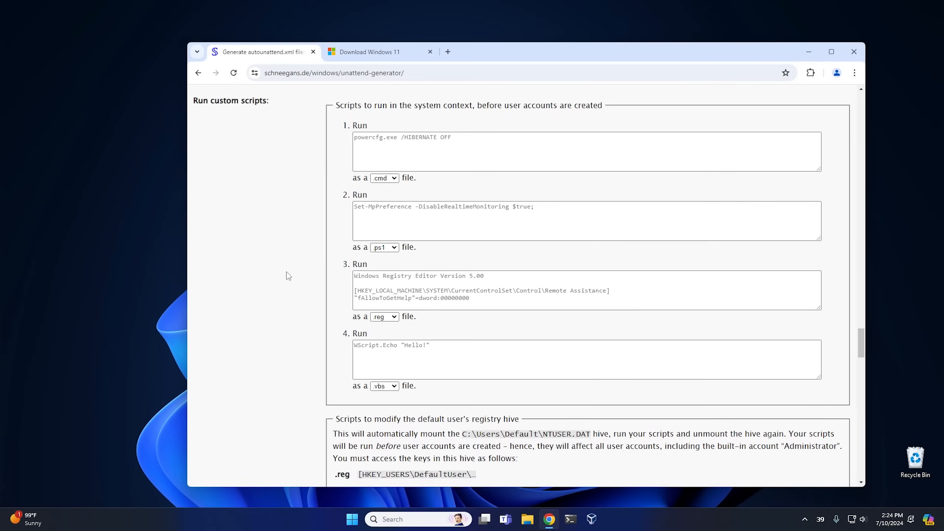
scroll(288, 276, down, 8)
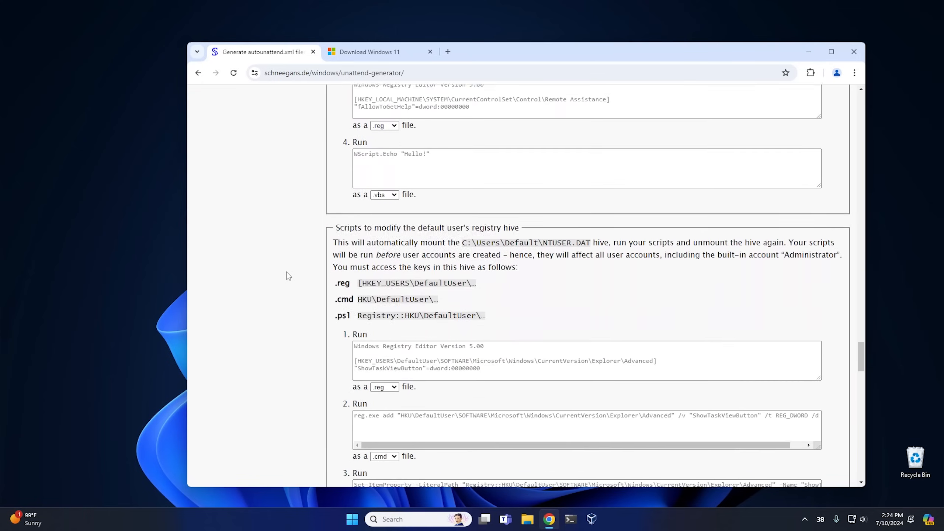
scroll(288, 276, down, 9)
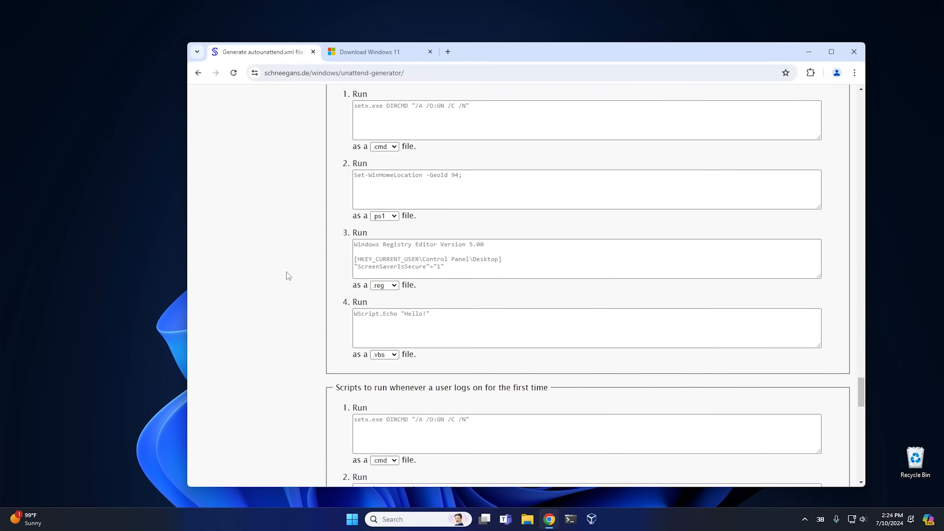
scroll(289, 276, down, 6)
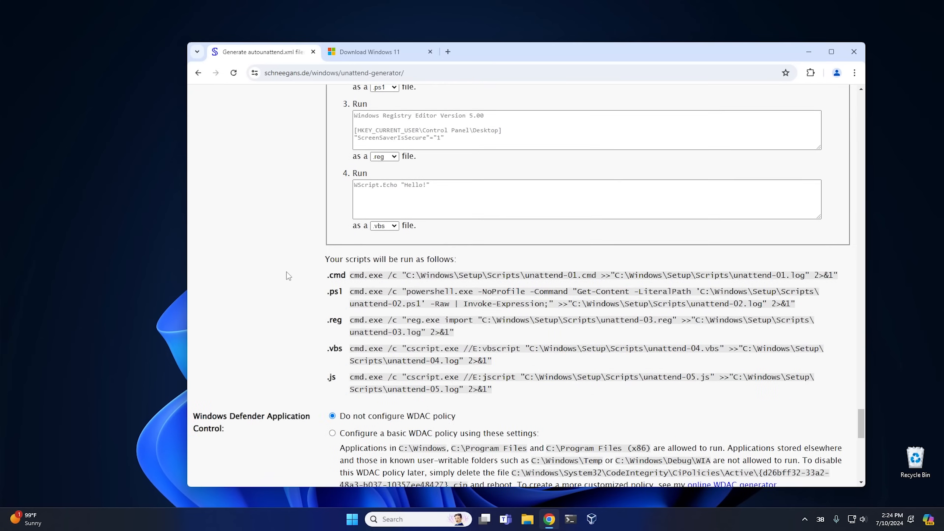
scroll(288, 276, down, 7)
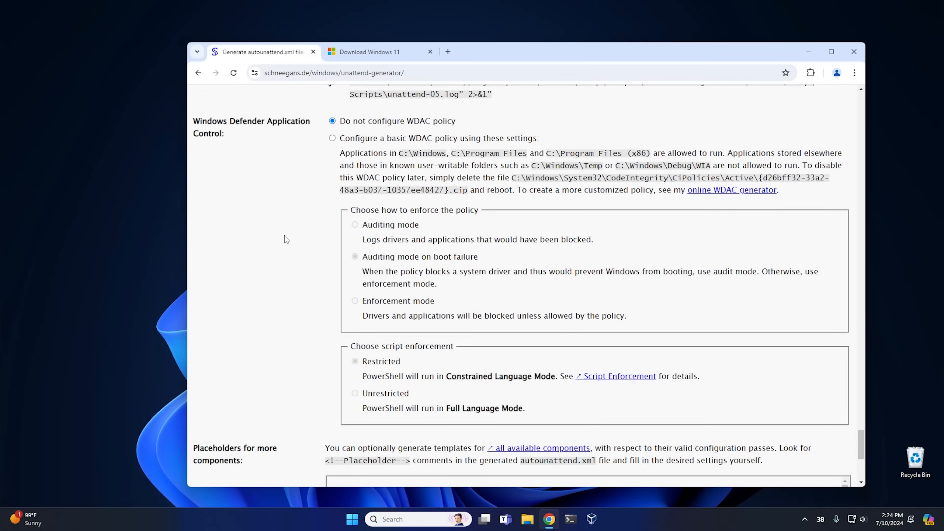
scroll(284, 236, down, 5)
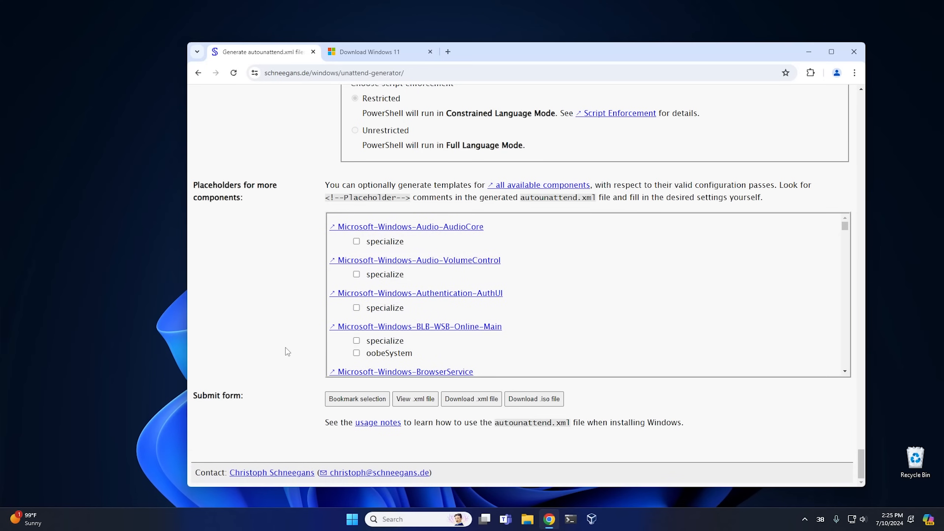
scroll(286, 327, up, 5)
scroll(286, 328, down, 5)
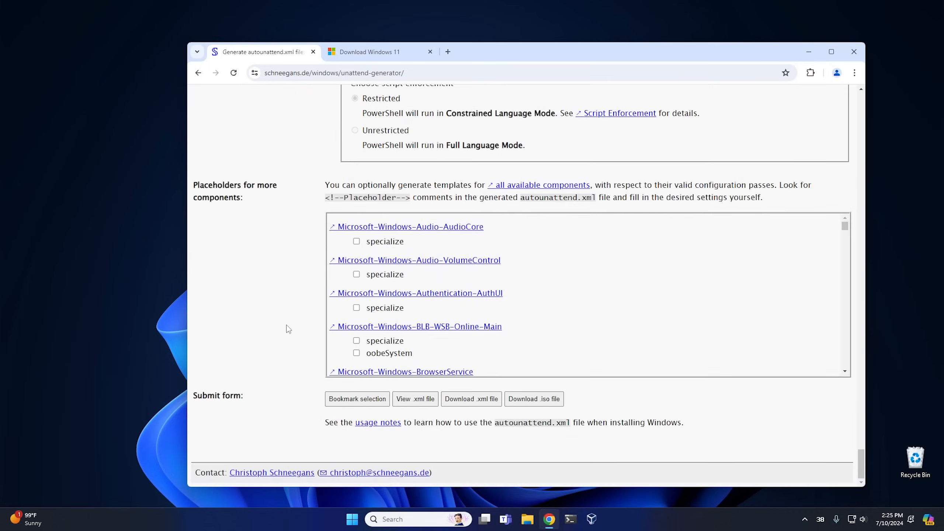
Step: Download the configured answer file as .xml and view autounattend in the Downloads folder, then minimize the folder window
click(473, 401)
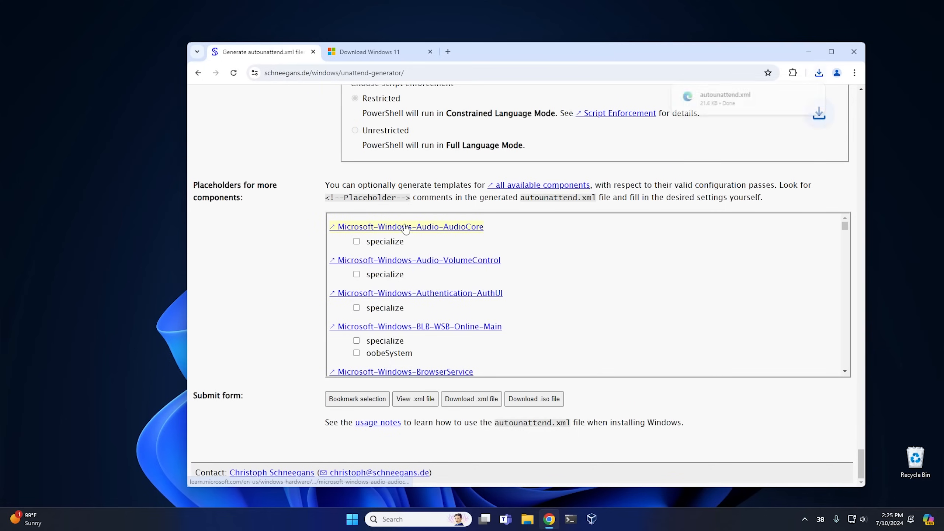
click(794, 98)
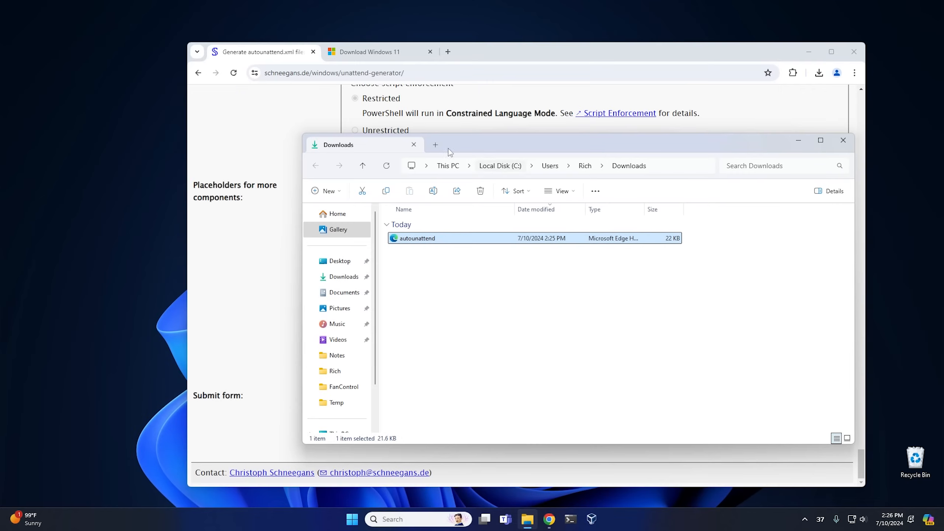
click(799, 142)
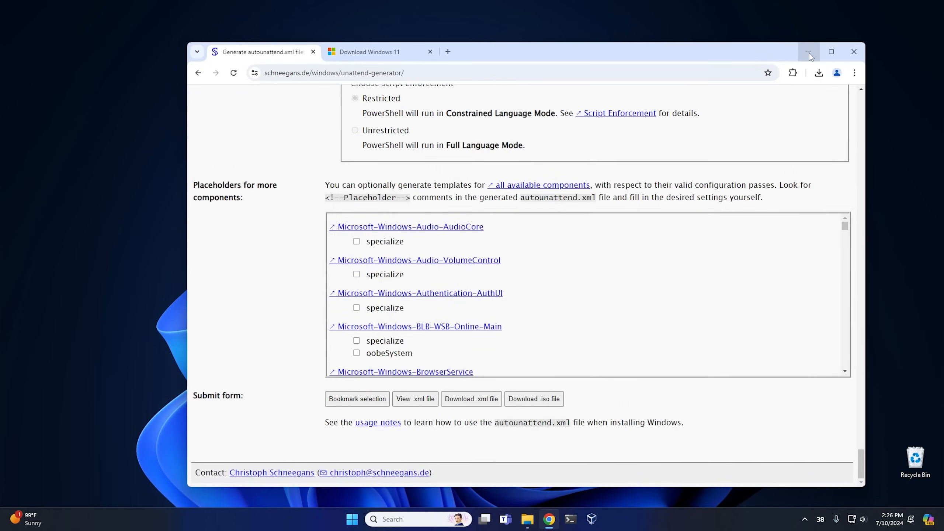
Step: Download the Windows 11 media creation tool from Microsoft's page and show it in the Downloads folder with the browser minimized
click(361, 53)
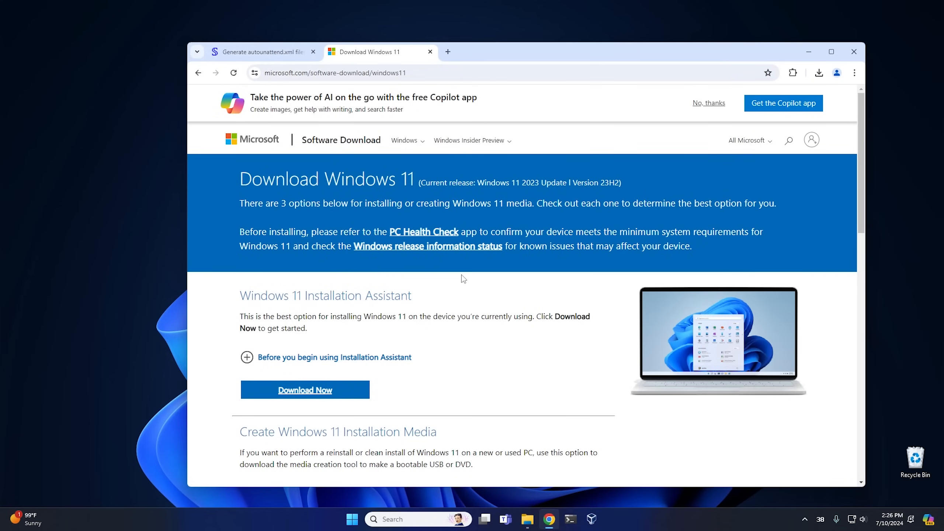
scroll(463, 279, down, 5)
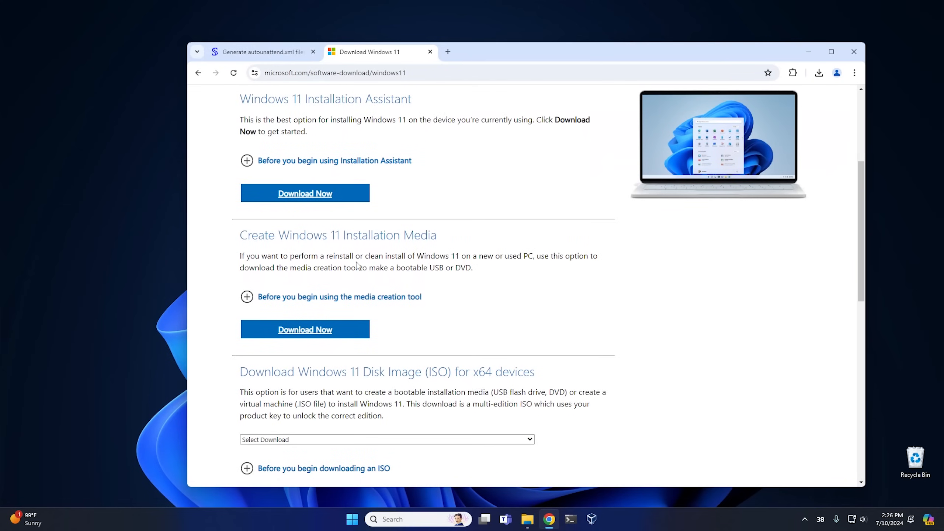
click(314, 332)
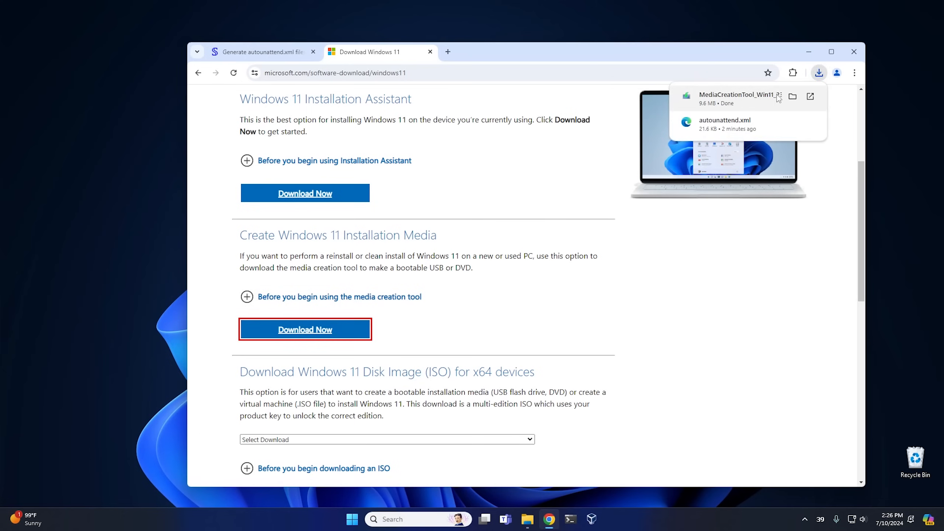
click(792, 97)
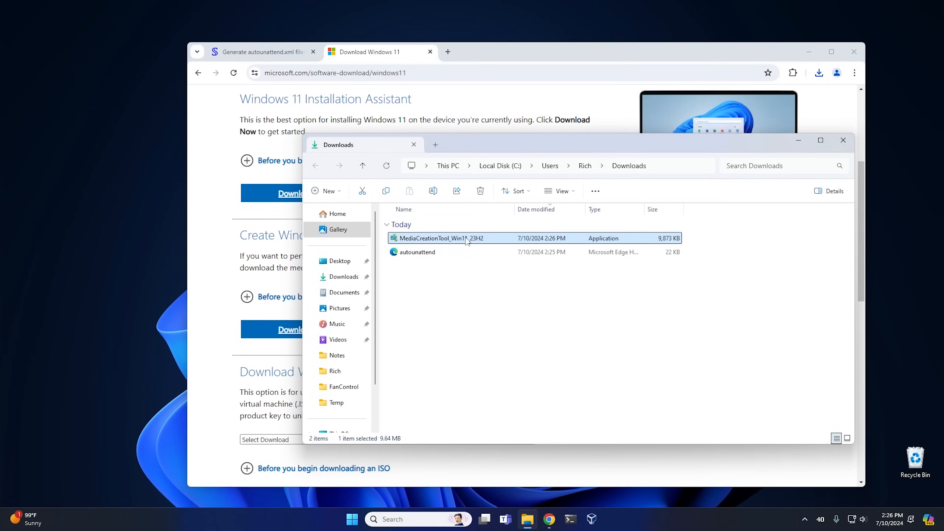
click(807, 54)
click(808, 54)
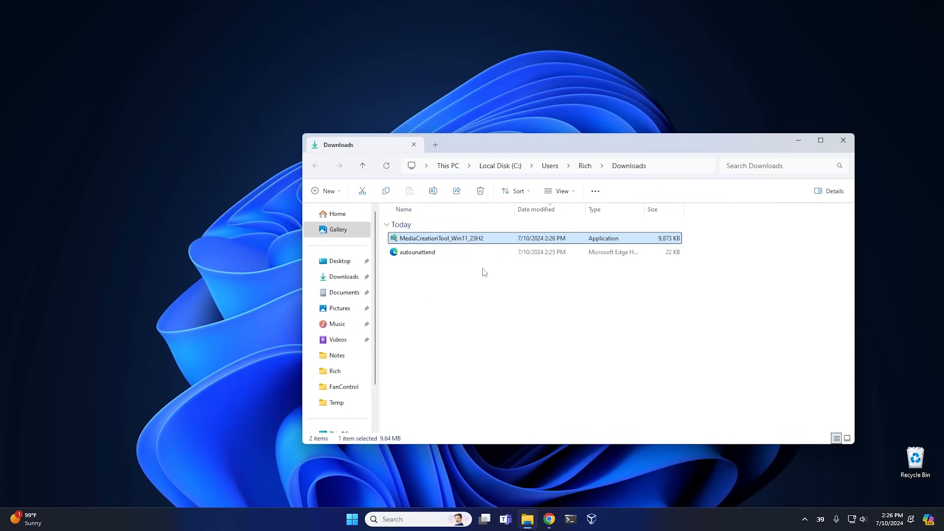
Step: Run MediaCreationTool_Win11_23H2 with recommended options up to selecting USB flash drive D: (ESD-USB), and quit the setup without creating the media
double_click(459, 240)
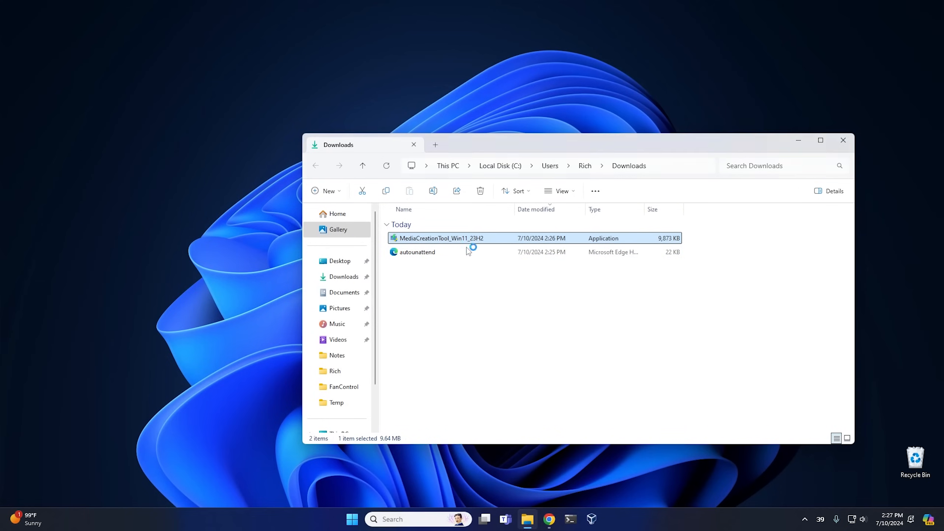
click(530, 401)
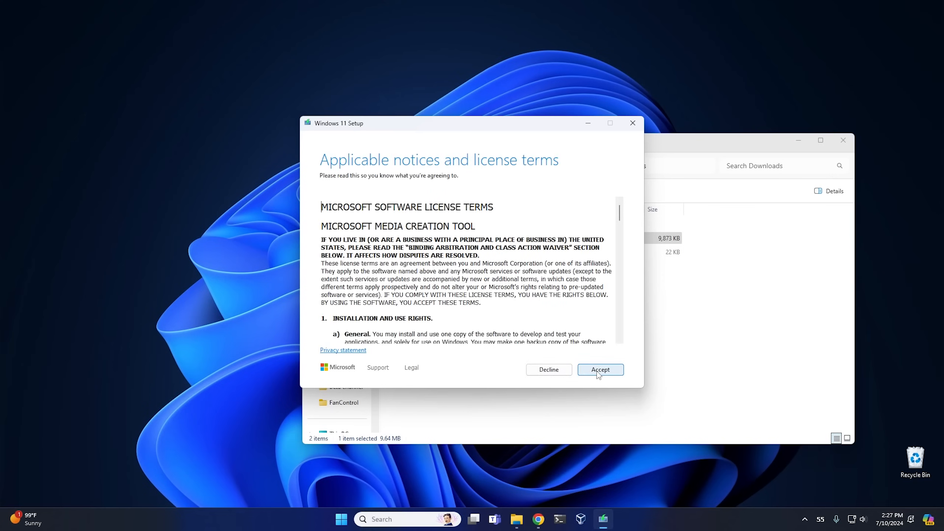
click(598, 370)
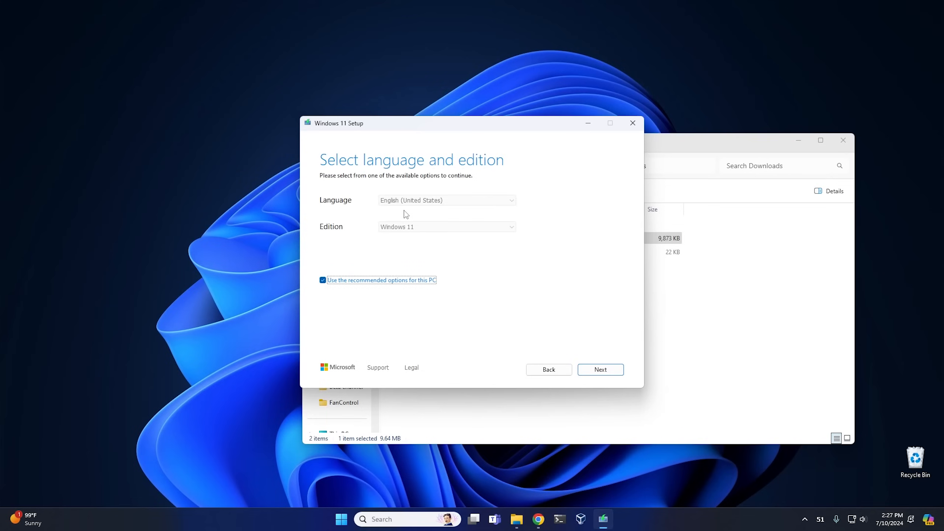
click(600, 369)
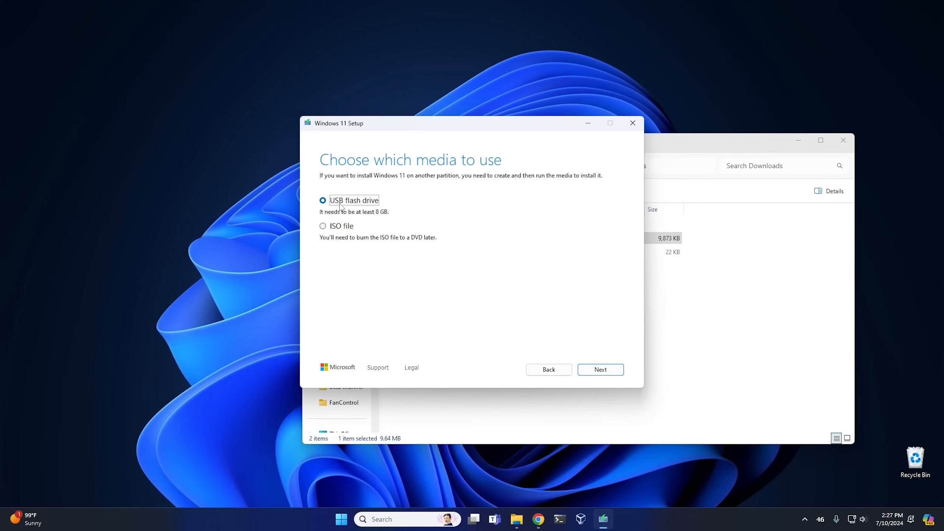
click(600, 370)
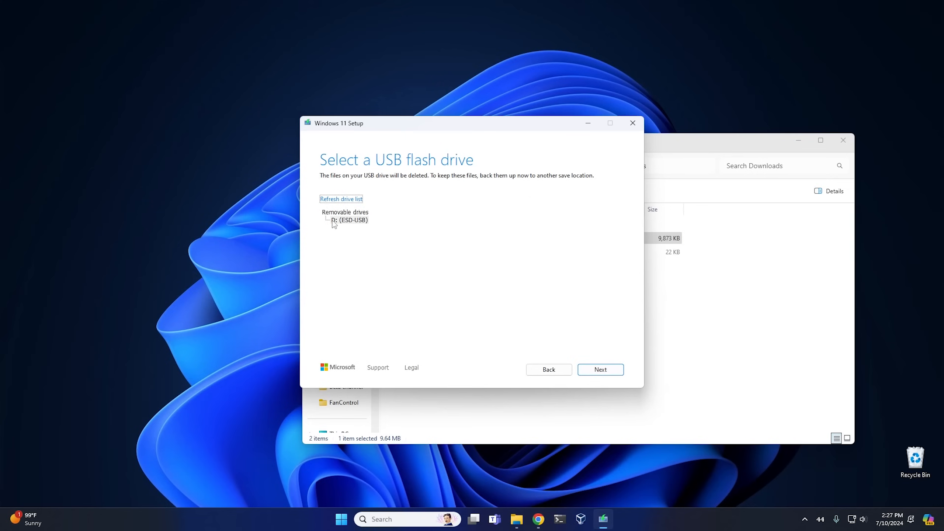
click(351, 222)
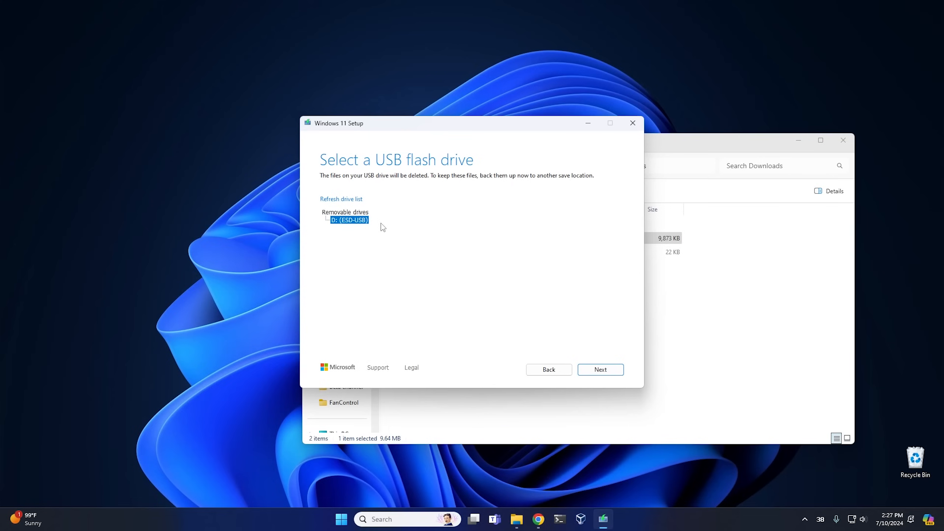
click(632, 124)
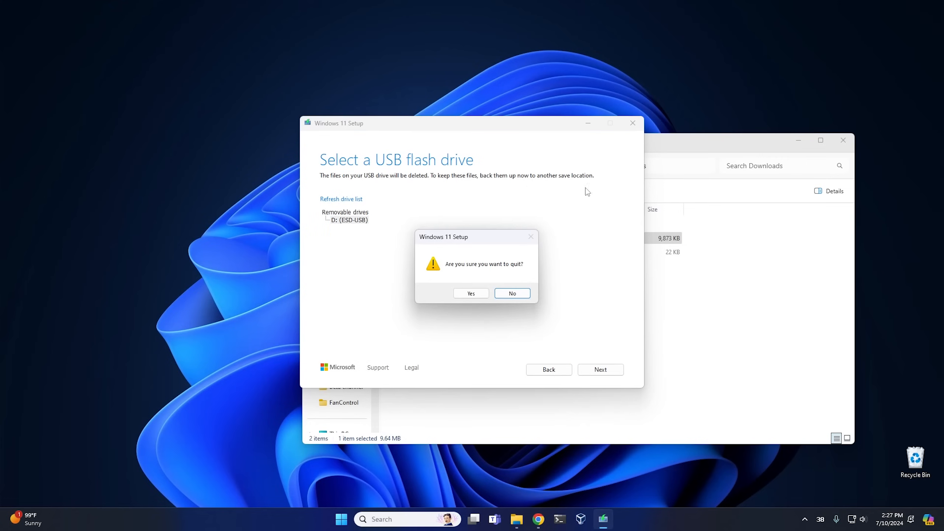
click(469, 293)
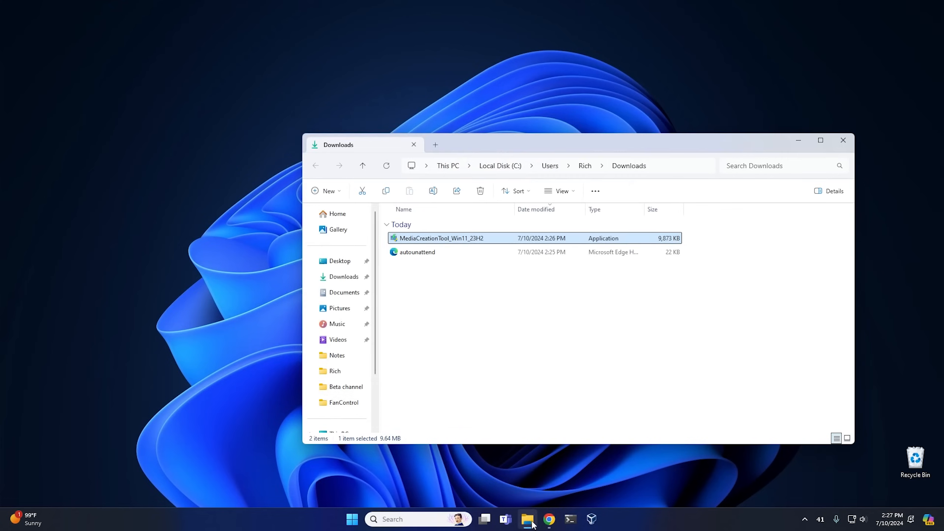
Step: Open the ESD-USB (D:) drive in a second File Explorer window and arrange it so both it and the Downloads folder are accessible
middle_click(529, 521)
scroll(344, 387, down, 2)
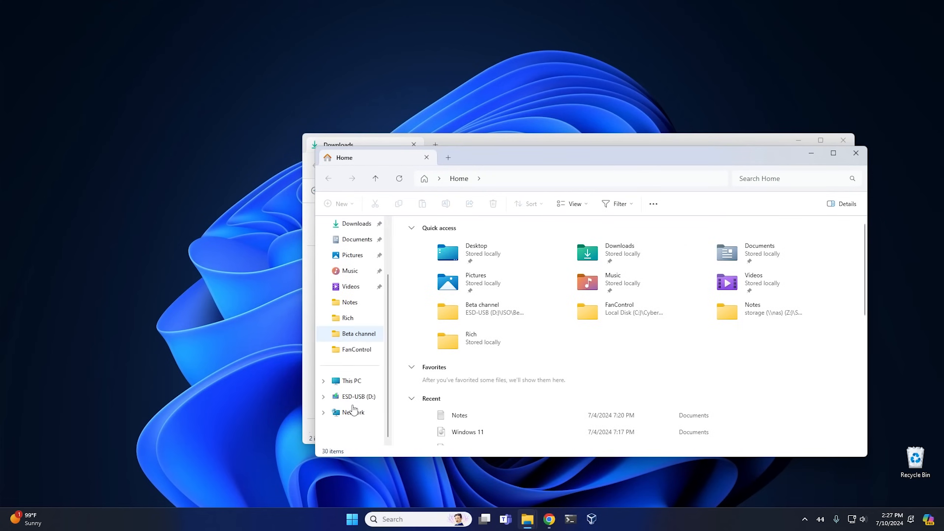
click(357, 383)
click(599, 250)
double_click(591, 250)
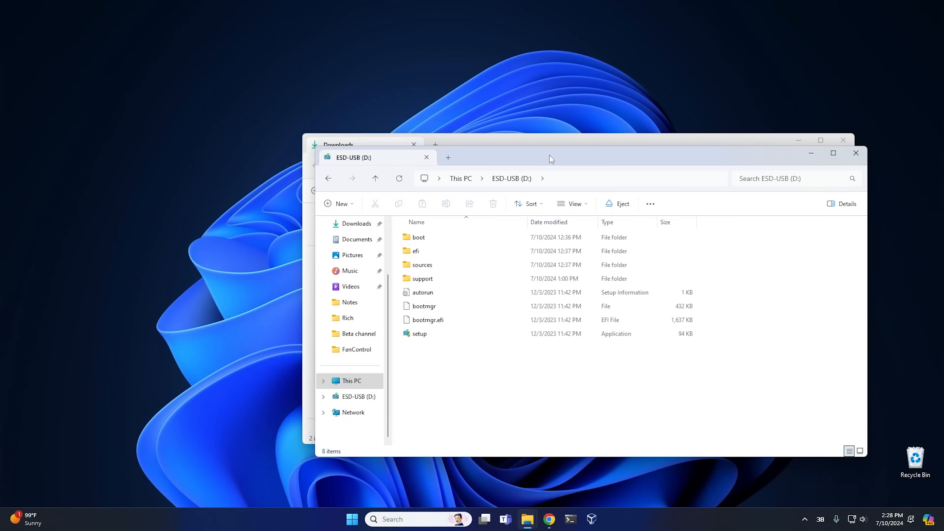
drag(526, 154, 590, 199)
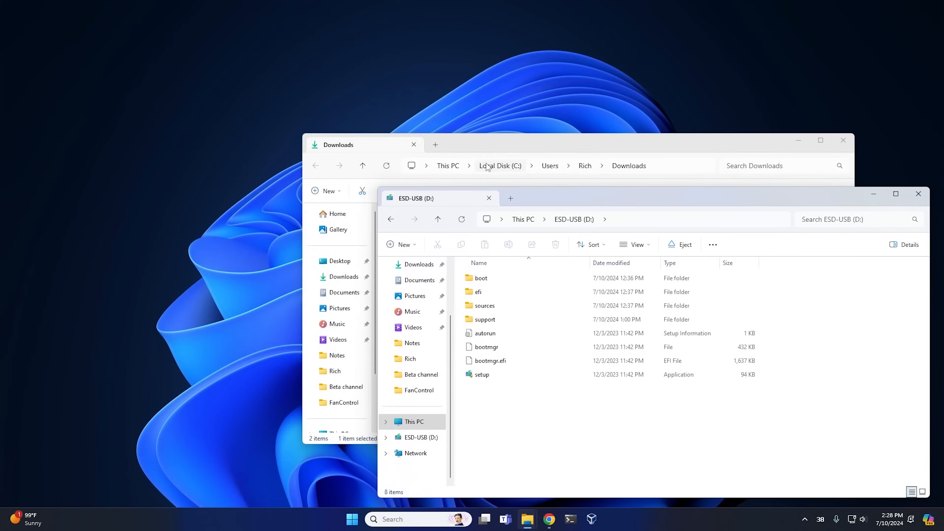
drag(496, 144, 218, 18)
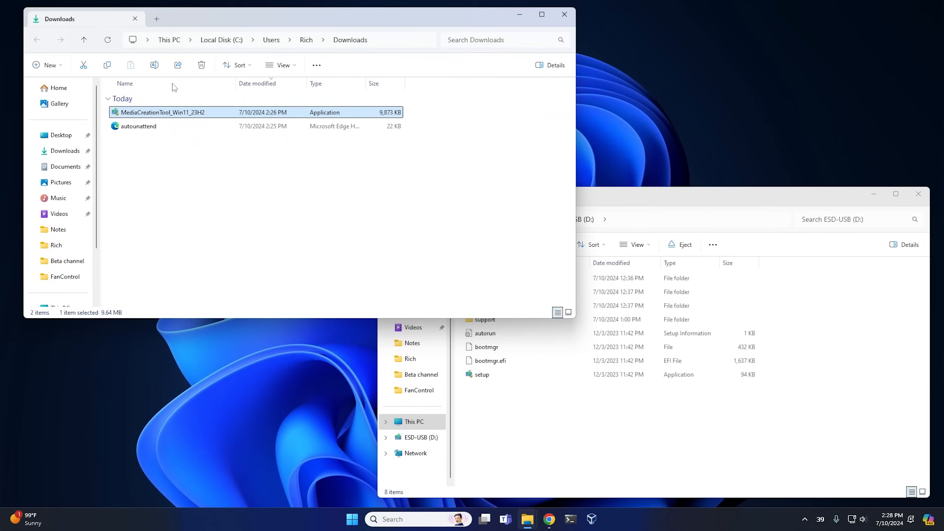
Step: Copy autounattend from Downloads to the root of the ESD-USB (D:) drive and close both folder windows
click(146, 127)
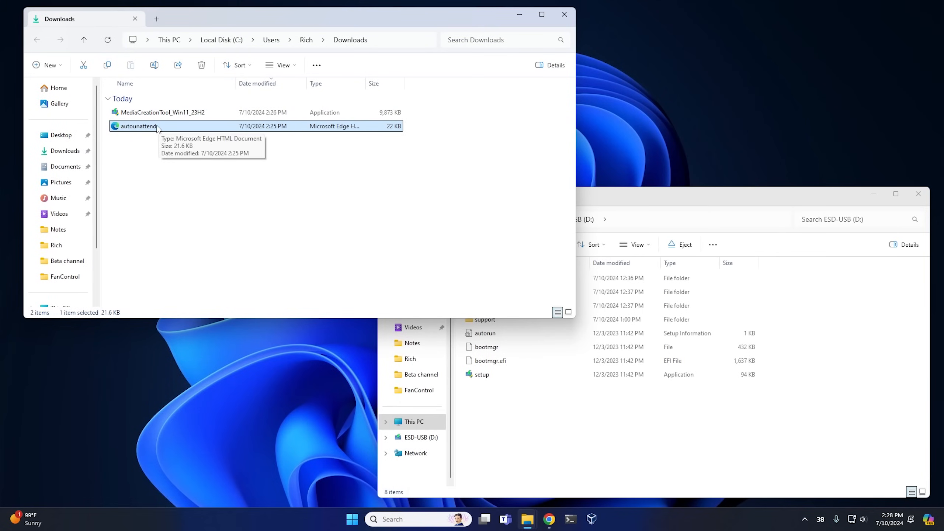
drag(135, 128, 569, 430)
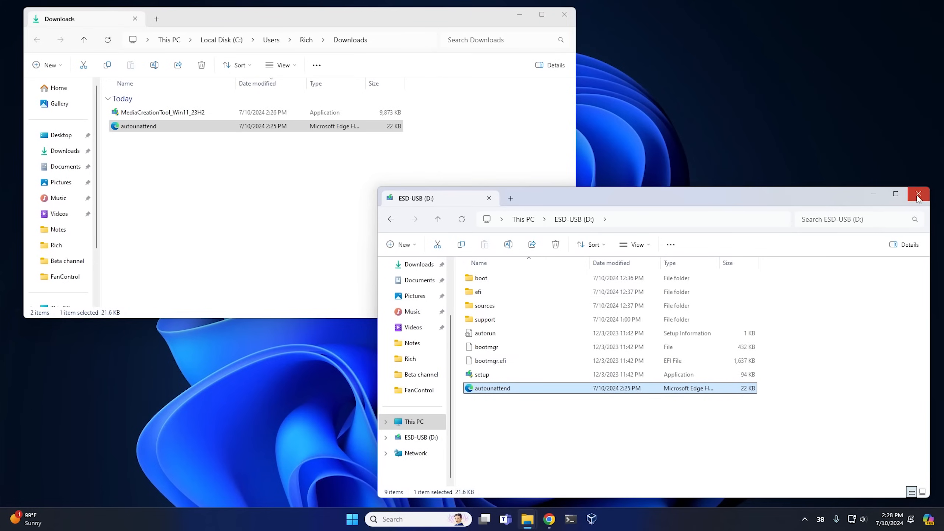
click(908, 198)
click(565, 14)
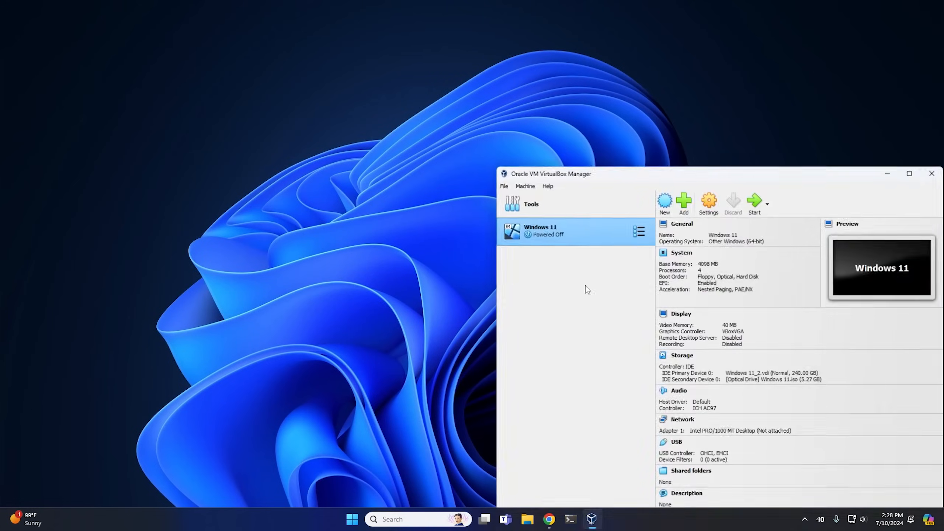
Step: In Oracle VM VirtualBox Manager, check the Windows 11 machine's network adapter attachment and leave its settings without changes
drag(682, 173, 441, 110)
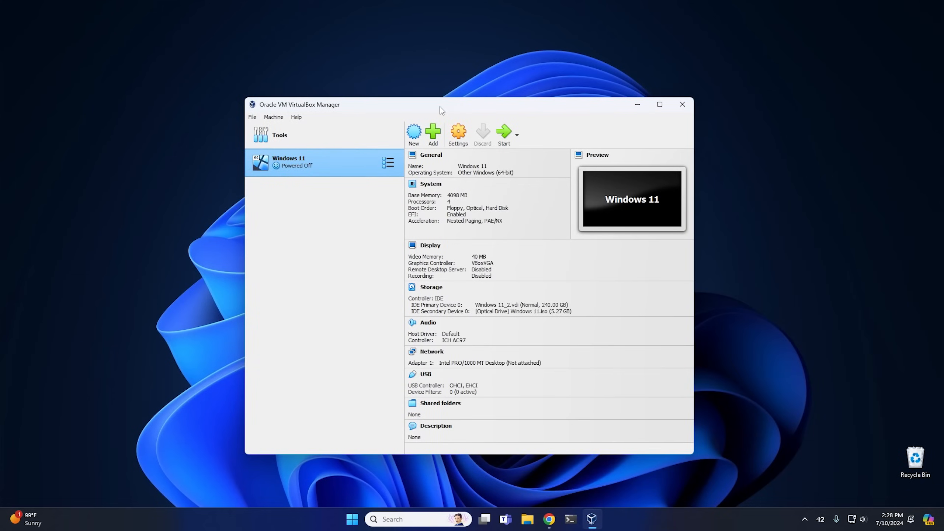
right_click(308, 163)
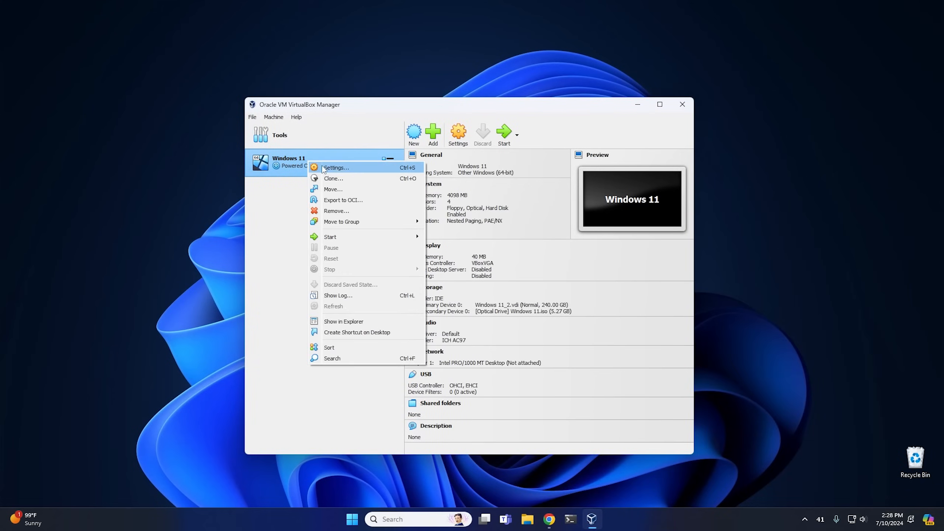
click(322, 167)
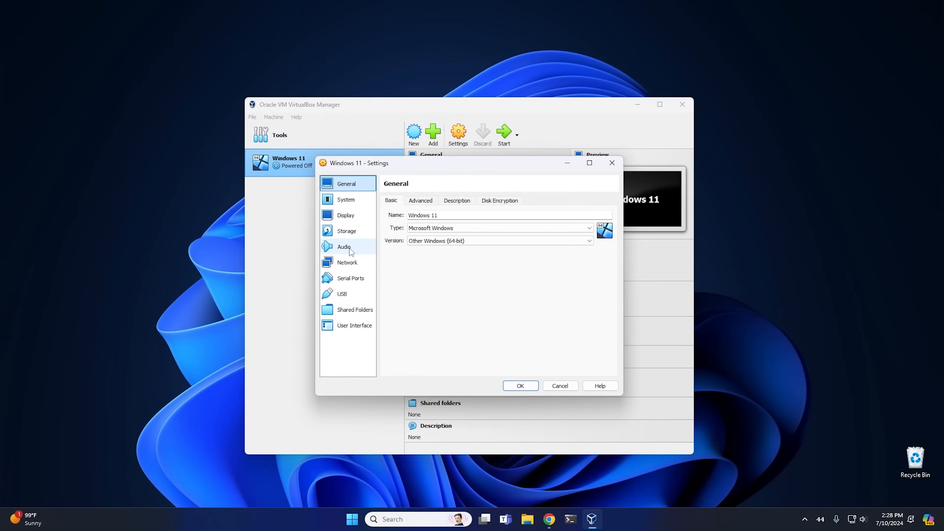
click(346, 262)
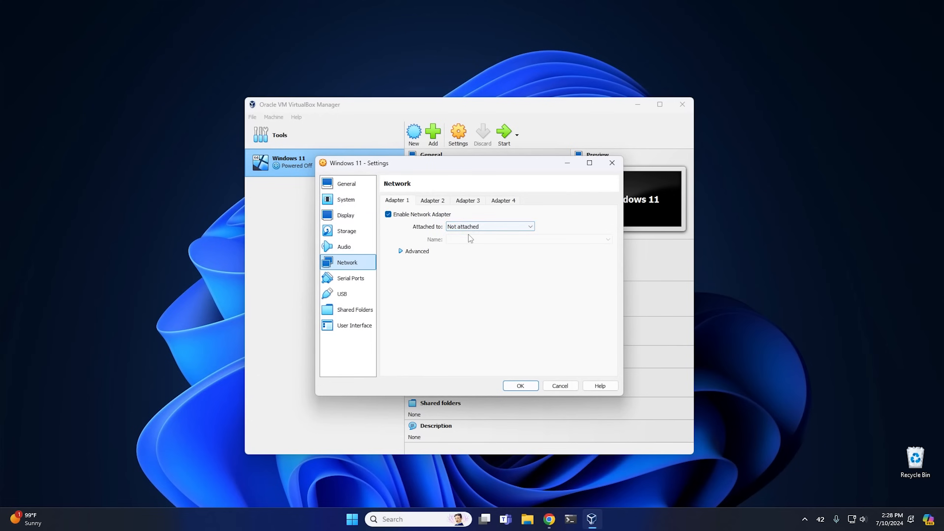
click(559, 386)
Step: Start the Windows 11 virtual machine, boot it from the installation disc, dismiss the notification pane and reposition the machine window
click(505, 138)
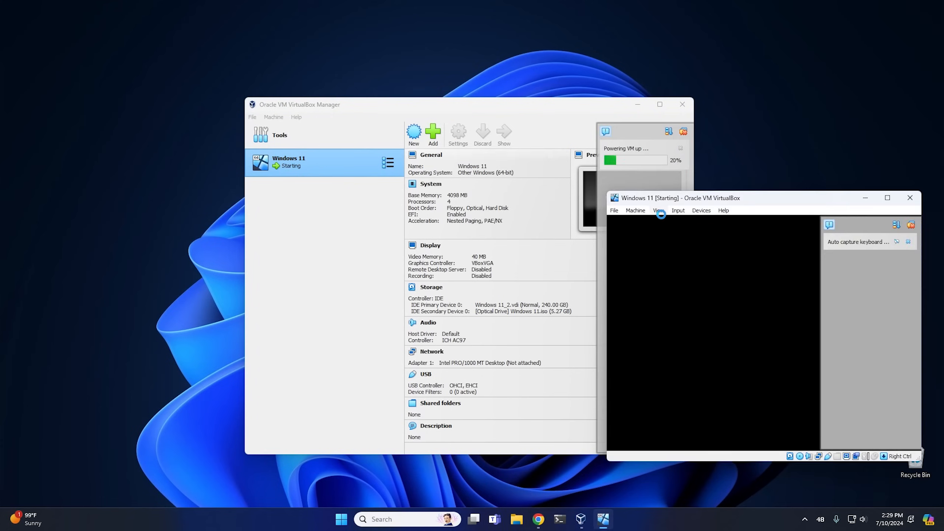
drag(751, 108, 547, 76)
key(Return)
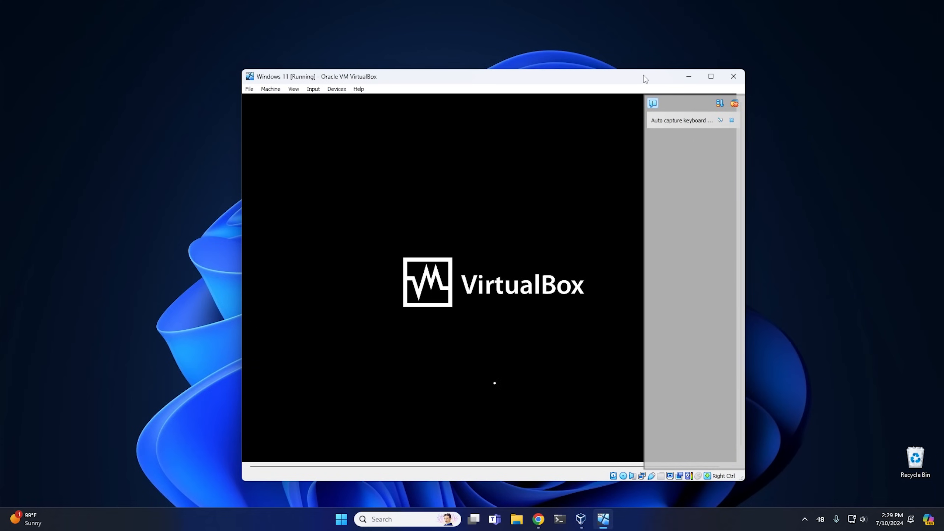
click(735, 103)
drag(591, 77, 581, 78)
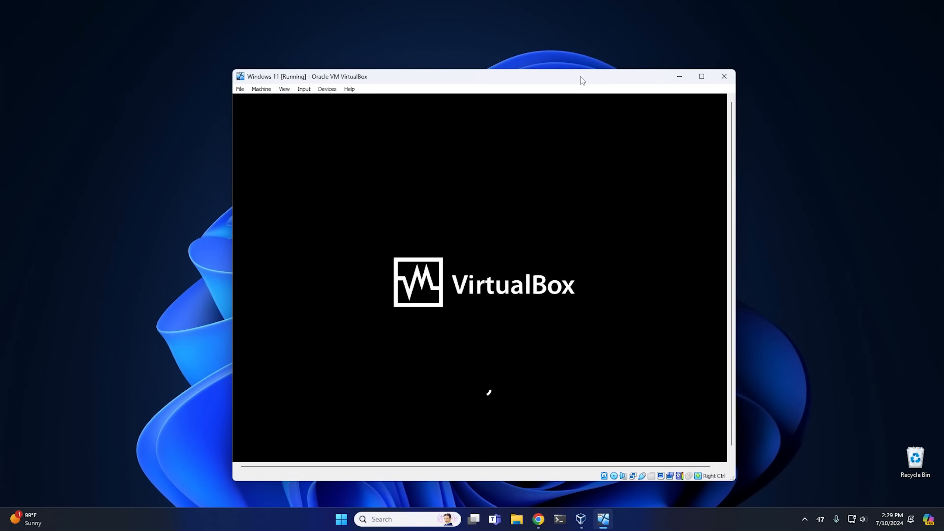